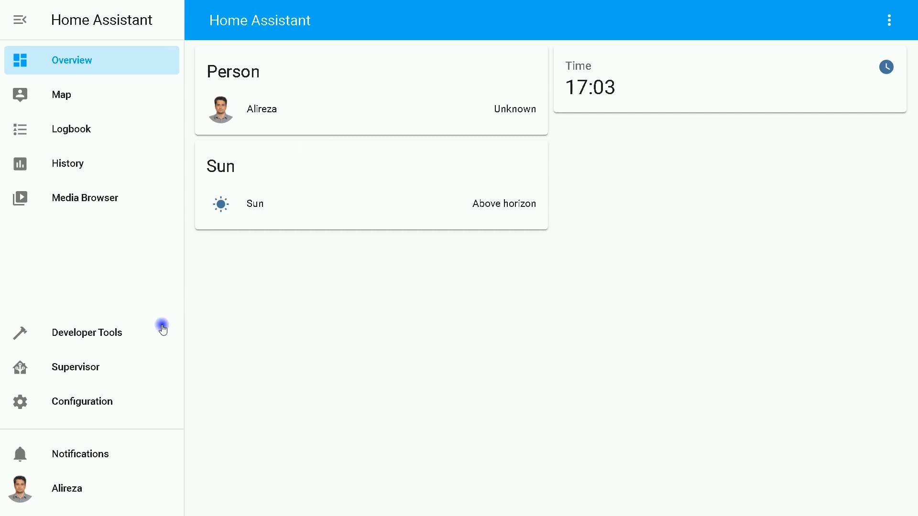
- Search the Supervisor Add-on Store for 'file'
{"action": "left_click", "coordinate": [67, 375]}
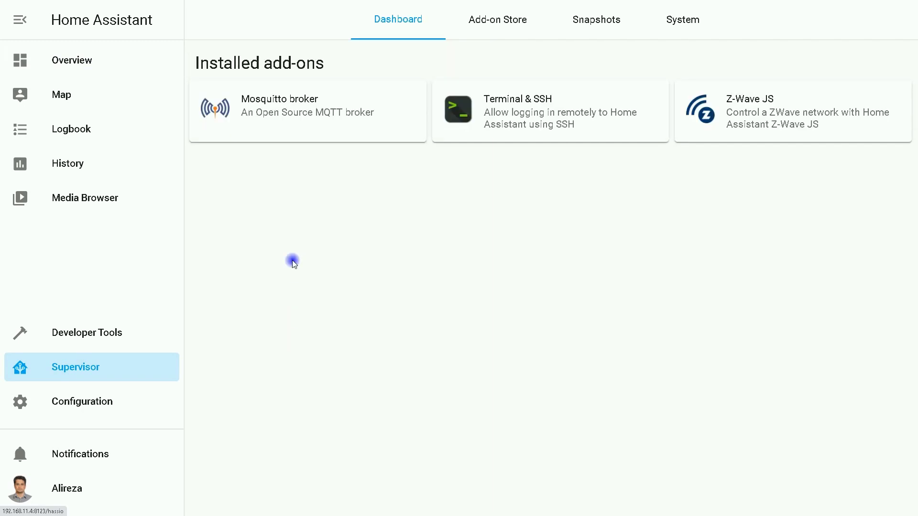
{"action": "left_click", "coordinate": [516, 26]}
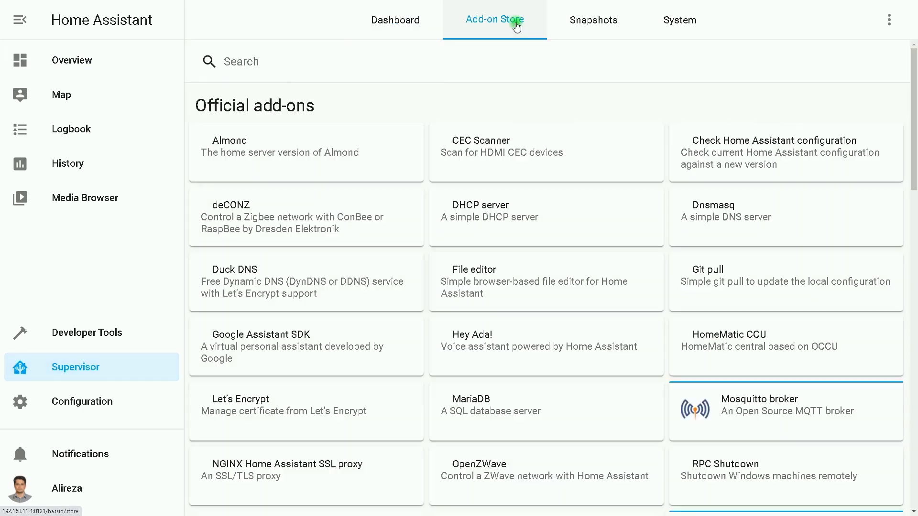
{"action": "left_click", "coordinate": [243, 80]}
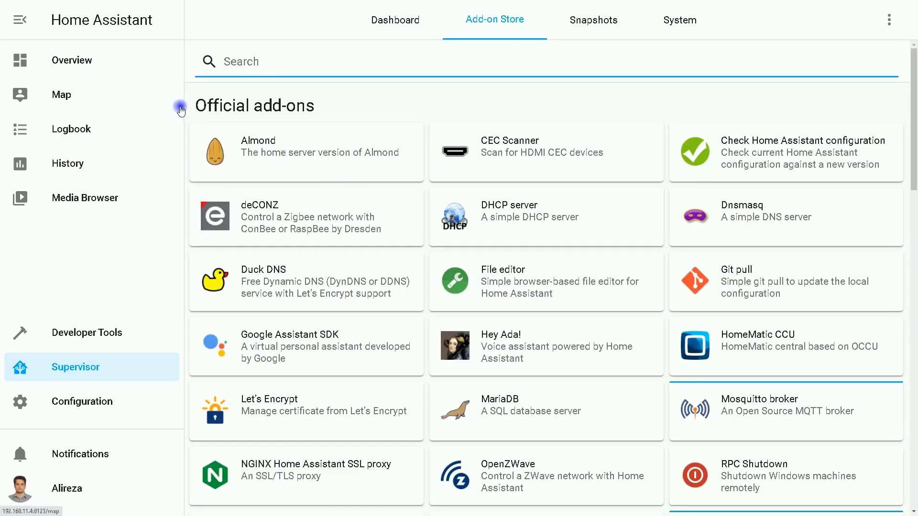
{"action": "type", "text": "file"}
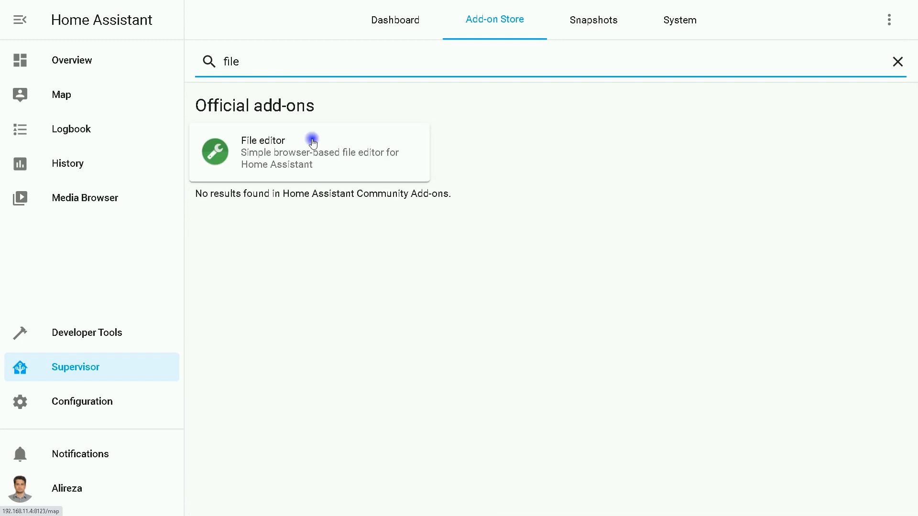
- Install and start the File editor add-on, then open its web UI
{"action": "left_click", "coordinate": [312, 141]}
{"action": "left_click", "coordinate": [219, 294]}
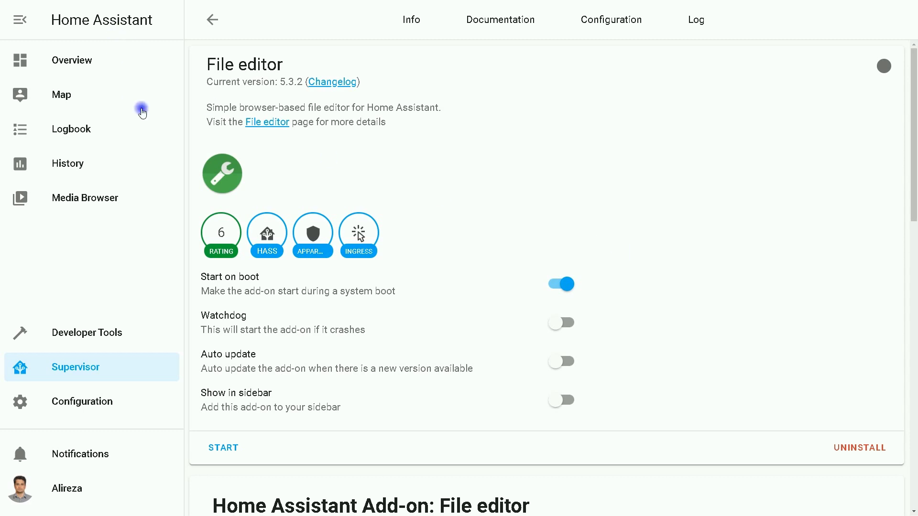
{"action": "left_click", "coordinate": [217, 458]}
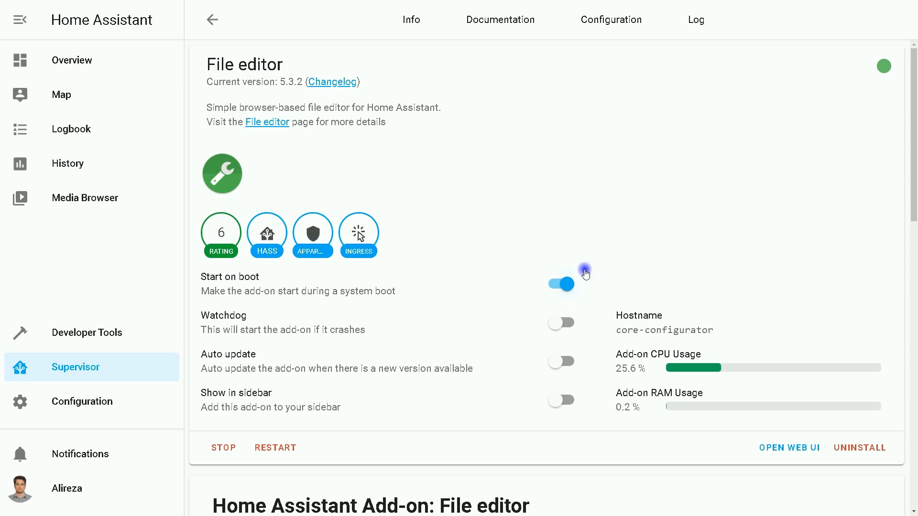
{"action": "left_click", "coordinate": [789, 454]}
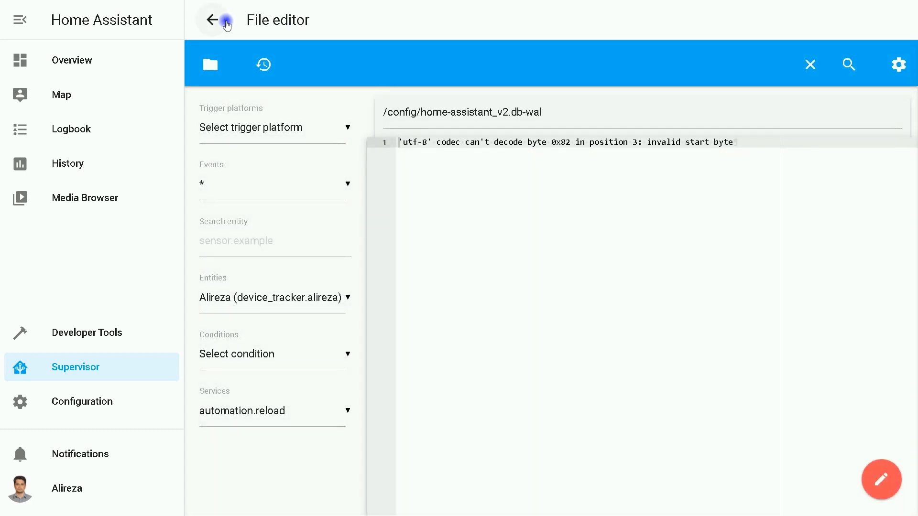
- Browse the /config filesystem in the File editor
{"action": "left_click", "coordinate": [205, 72]}
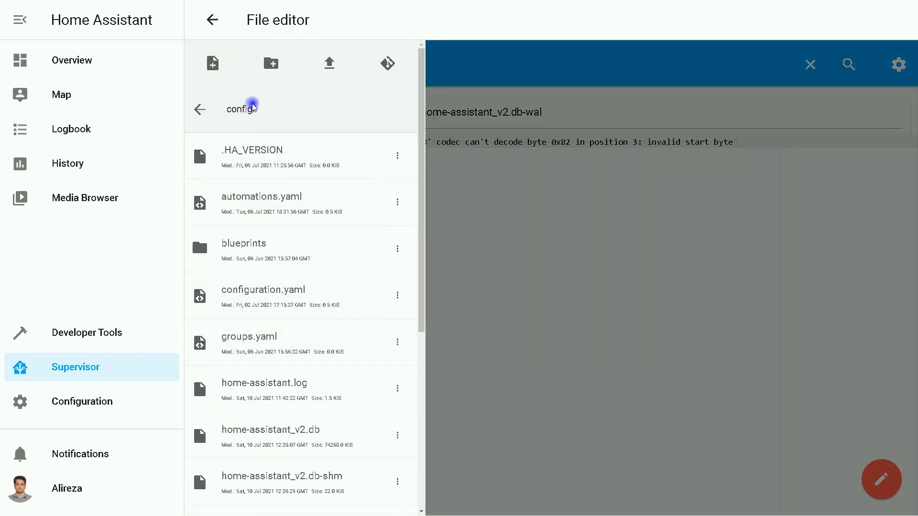
{"action": "scroll", "coordinate": [285, 204], "scroll_direction": "down", "scroll_amount": 2}
{"action": "scroll", "coordinate": [285, 204], "scroll_direction": "down", "scroll_amount": 4}
{"action": "scroll", "coordinate": [285, 203], "scroll_direction": "up", "scroll_amount": 6}
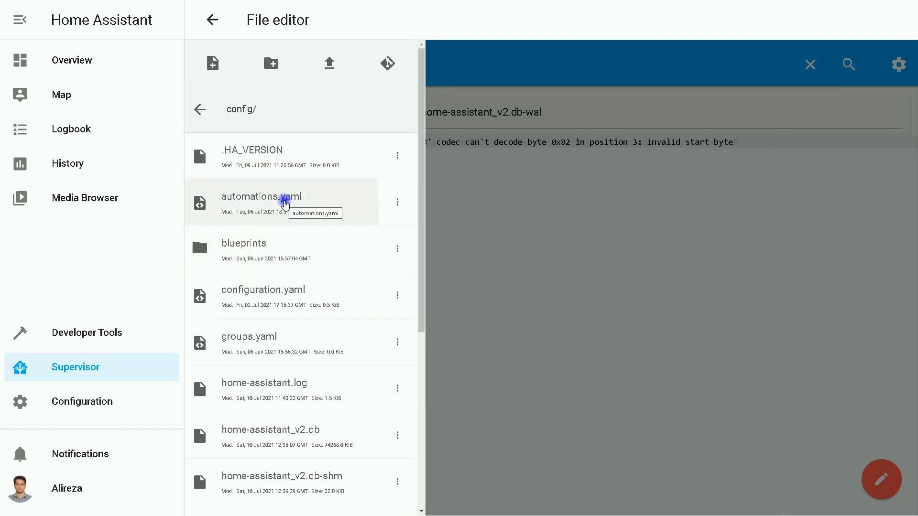
{"action": "scroll", "coordinate": [285, 203], "scroll_direction": "down", "scroll_amount": 3}
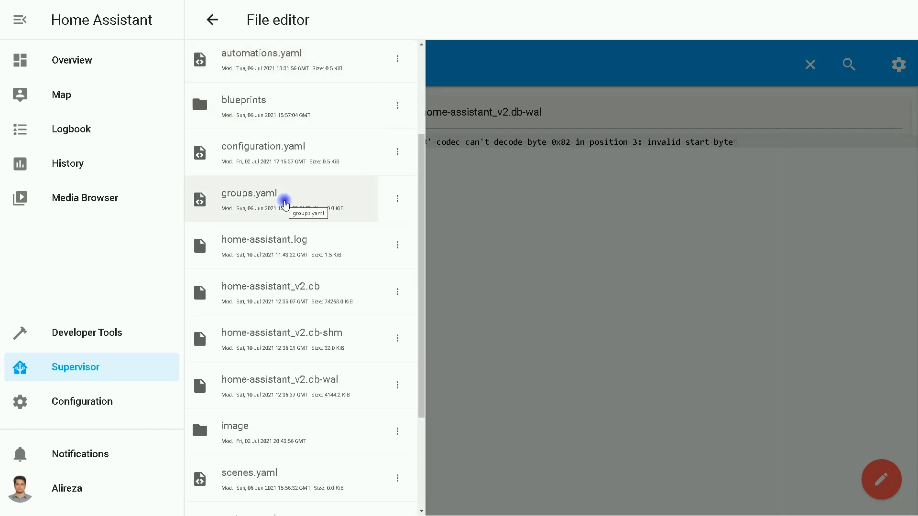
{"action": "scroll", "coordinate": [285, 203], "scroll_direction": "up", "scroll_amount": 3}
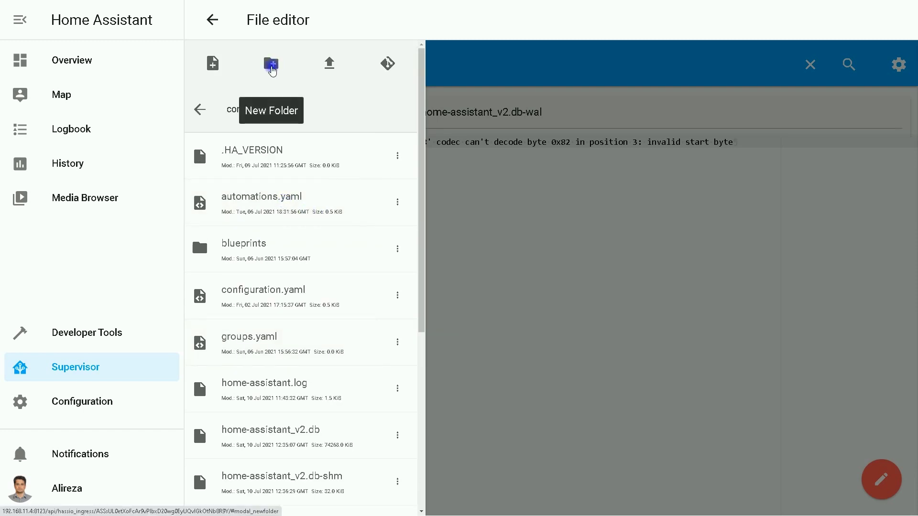
- Create a new folder named 'www' in /config
{"action": "left_click", "coordinate": [272, 67]}
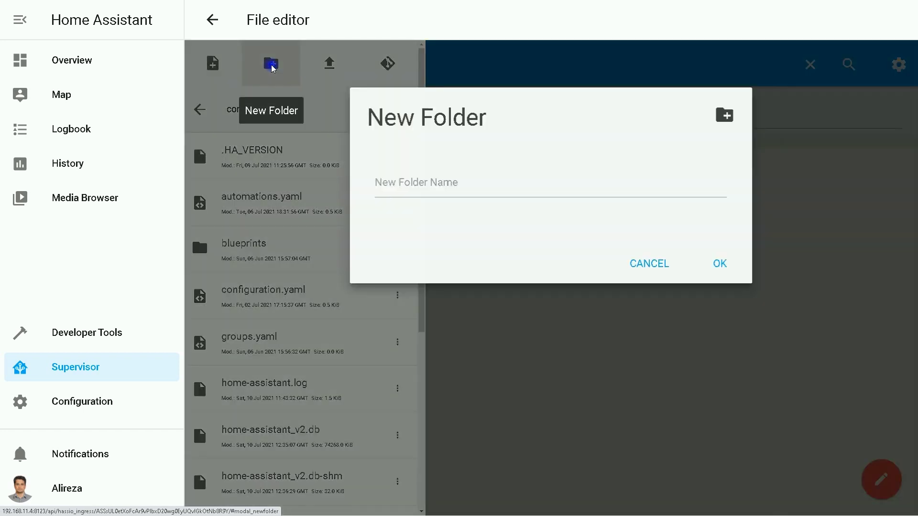
{"action": "left_click", "coordinate": [430, 185]}
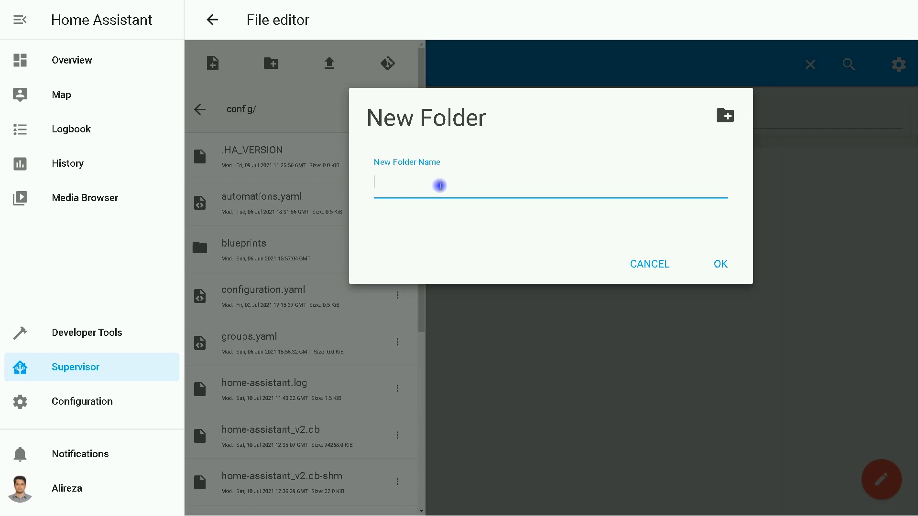
{"action": "type", "text": "ww"}
{"action": "key", "text": "BackSpace"}
{"action": "type", "text": "www"}
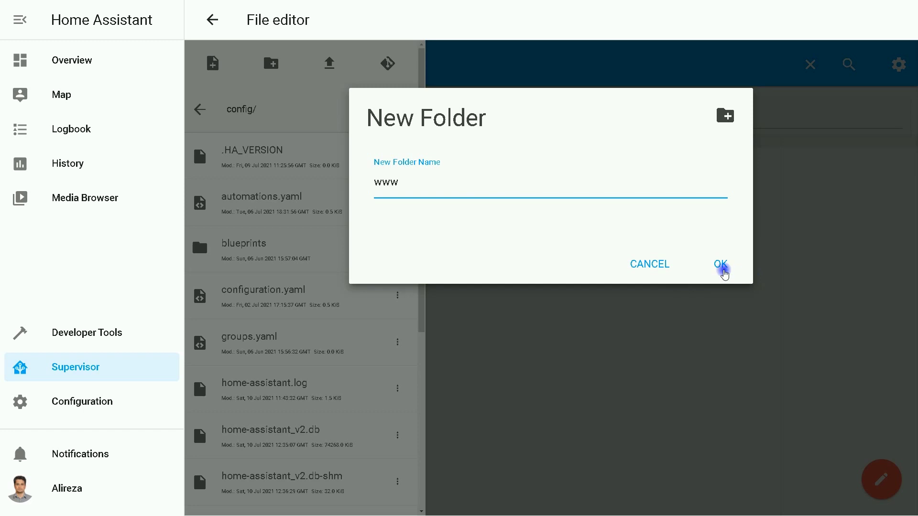
{"action": "left_click", "coordinate": [722, 266]}
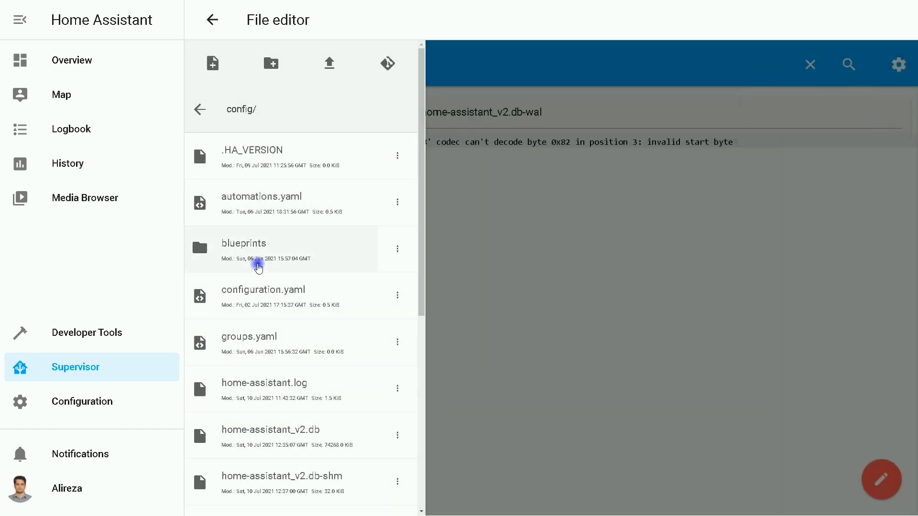
{"action": "scroll", "coordinate": [259, 268], "scroll_direction": "down", "scroll_amount": 7}
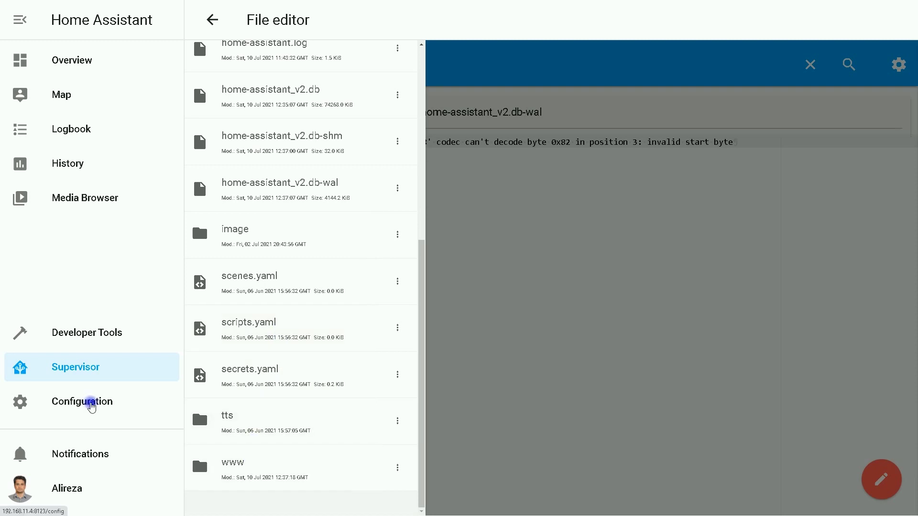
- Restart the Home Assistant server from Configuration > Server Controls
{"action": "left_click", "coordinate": [91, 405]}
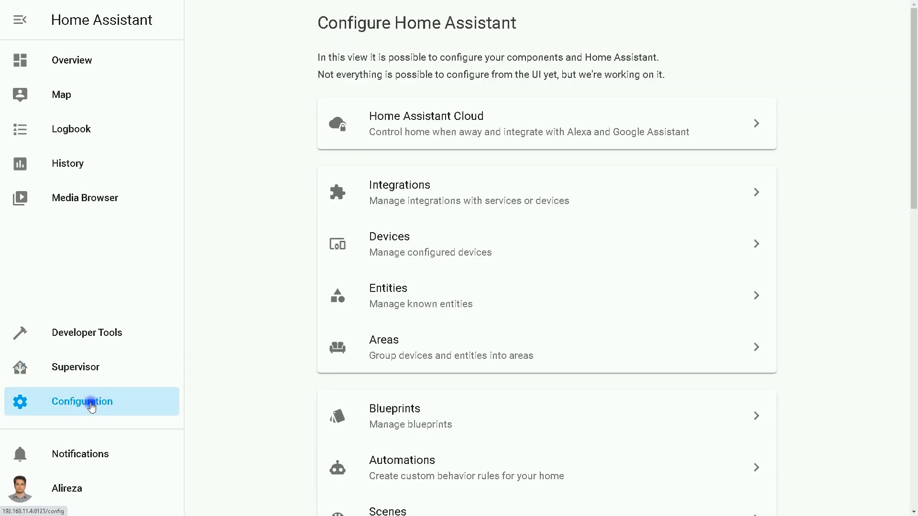
{"action": "scroll", "coordinate": [592, 360], "scroll_direction": "down", "scroll_amount": 15}
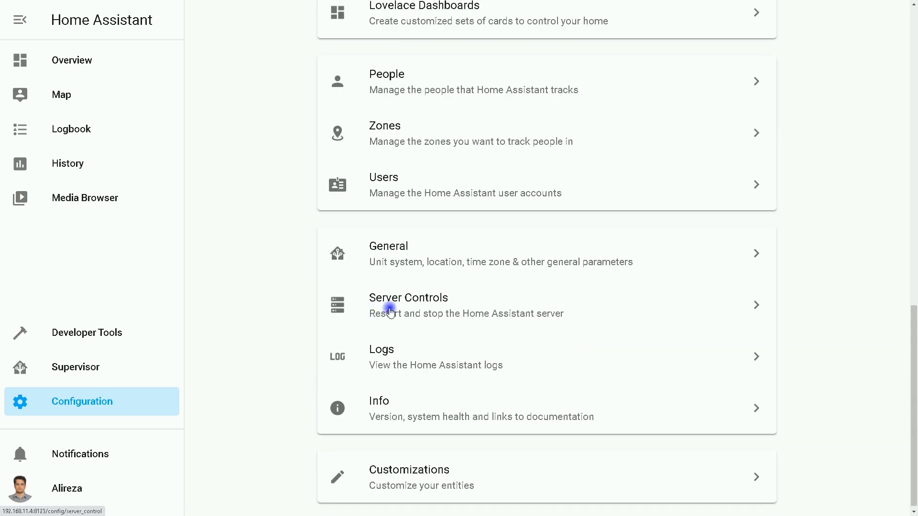
{"action": "left_click", "coordinate": [417, 304]}
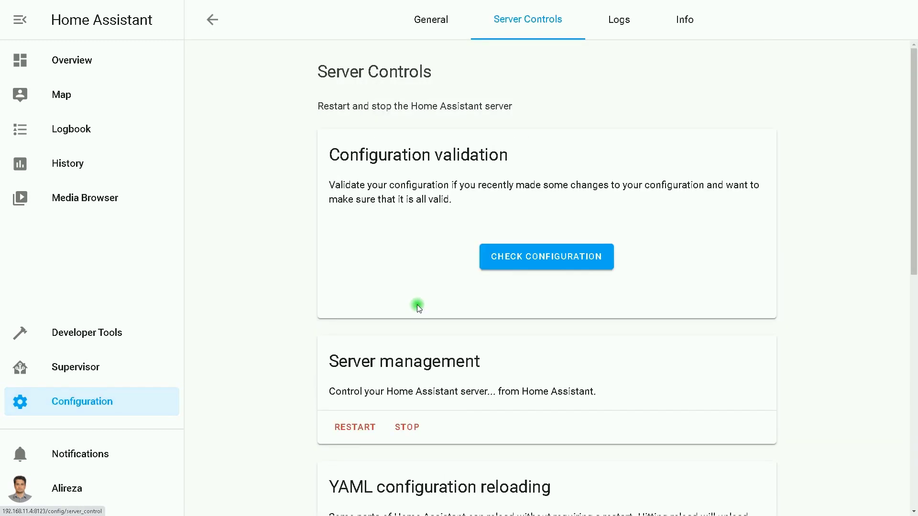
{"action": "left_click", "coordinate": [359, 428]}
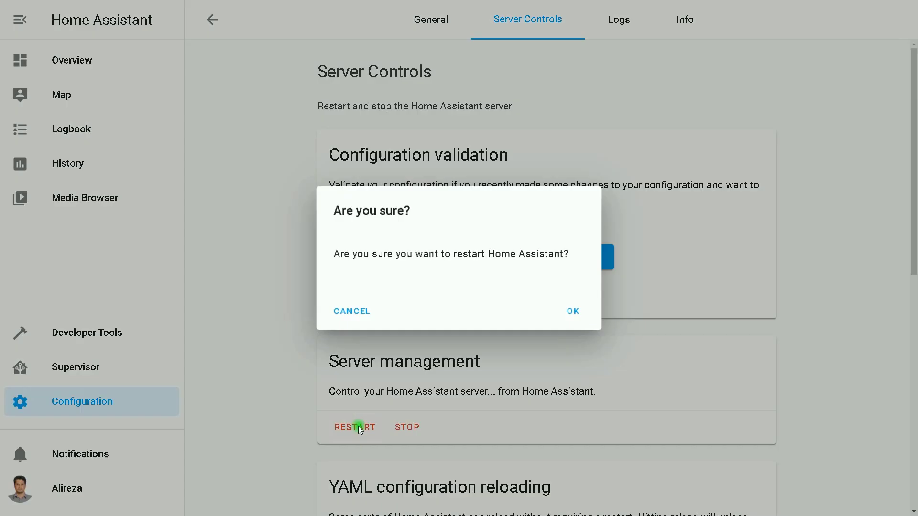
{"action": "left_click", "coordinate": [584, 314]}
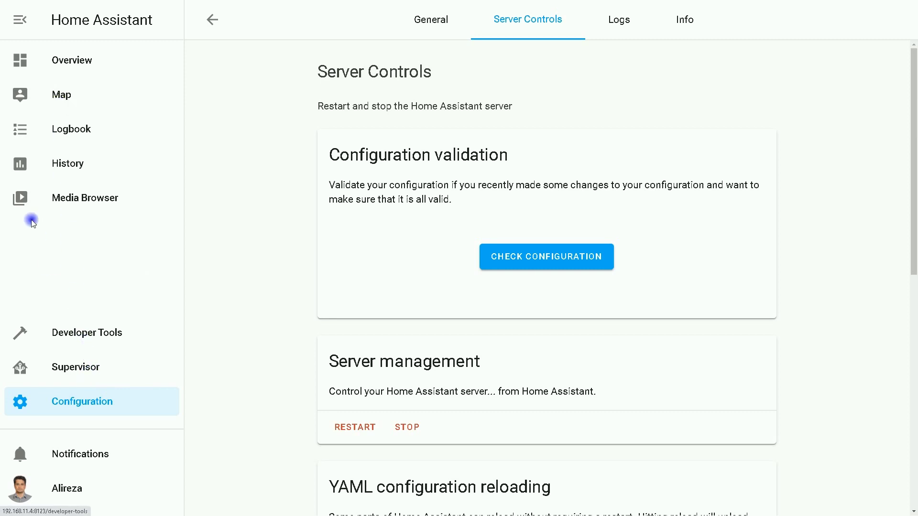
- Return to the Supervisor add-on dashboard
{"action": "left_click", "coordinate": [19, 19]}
{"action": "left_click", "coordinate": [19, 20]}
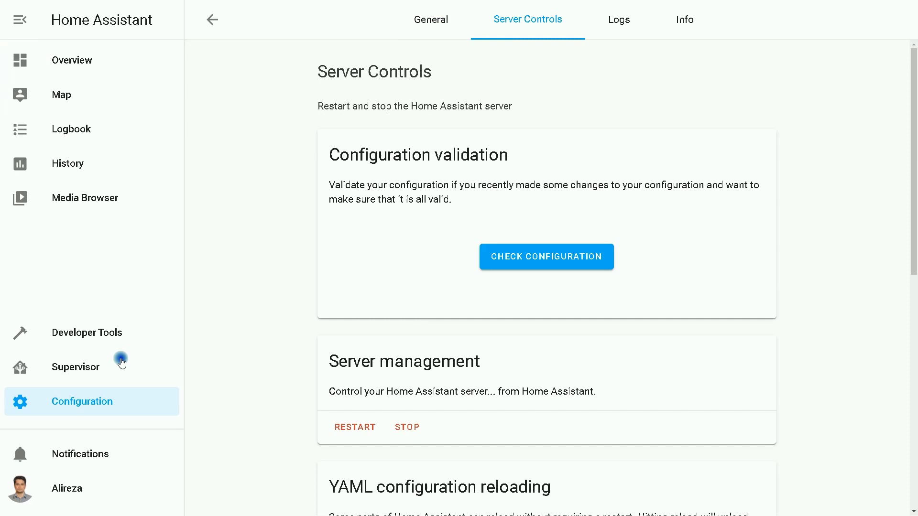
{"action": "left_click", "coordinate": [74, 369]}
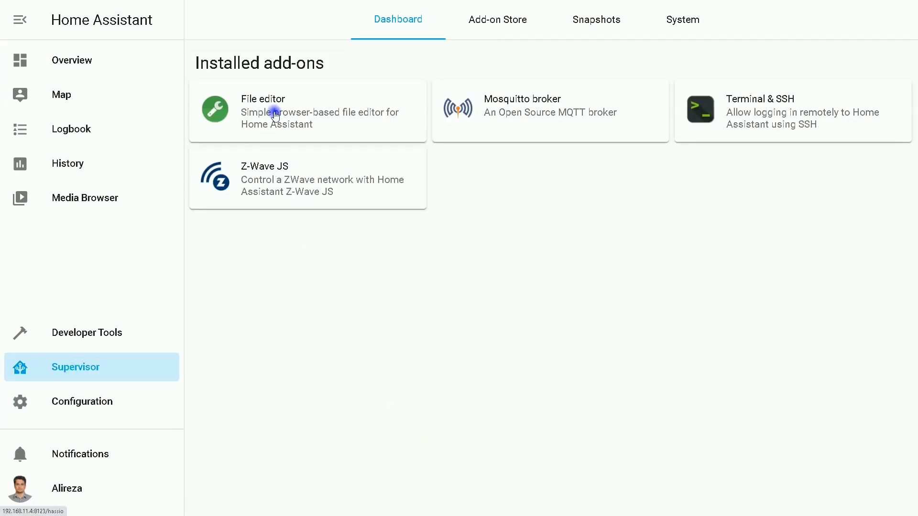
- Reopen the File editor web UI, enter the empty /config/www folder and begin an upload
{"action": "left_click", "coordinate": [275, 114]}
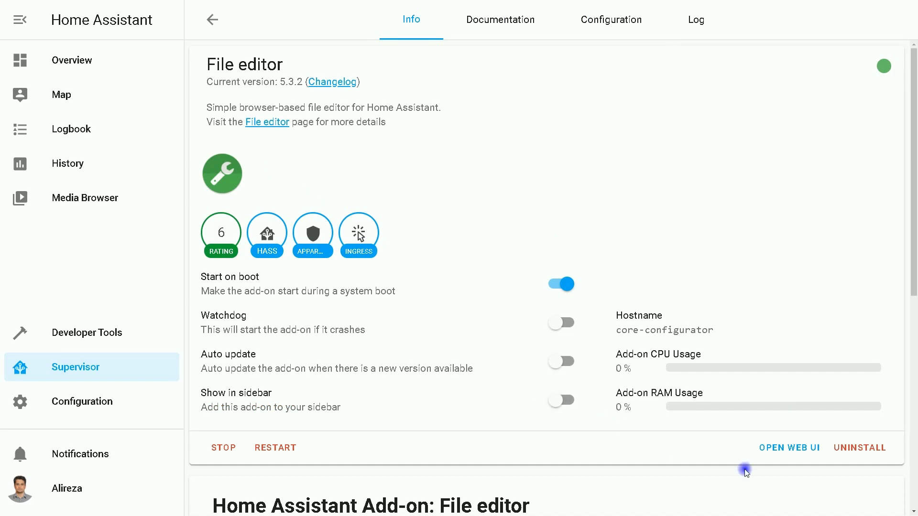
{"action": "left_click", "coordinate": [799, 457]}
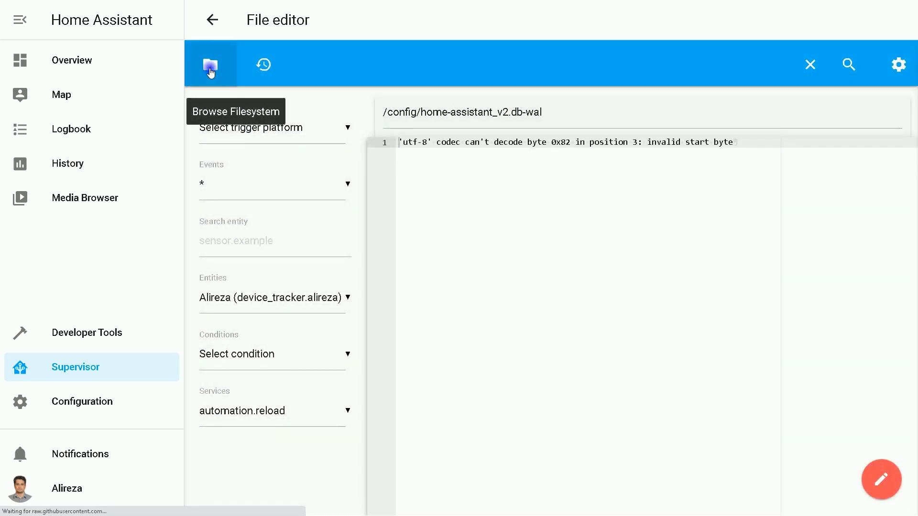
{"action": "left_click", "coordinate": [212, 72]}
{"action": "scroll", "coordinate": [293, 293], "scroll_direction": "down", "scroll_amount": 7}
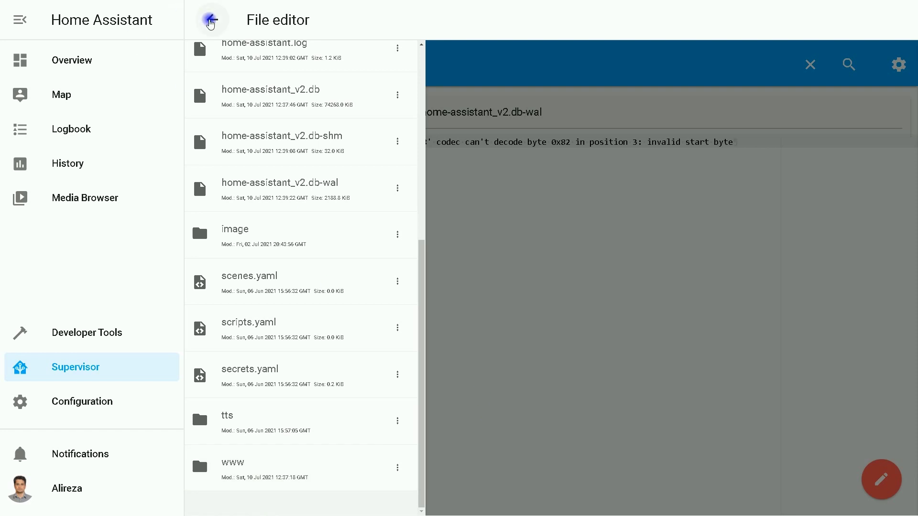
{"action": "left_click", "coordinate": [242, 490]}
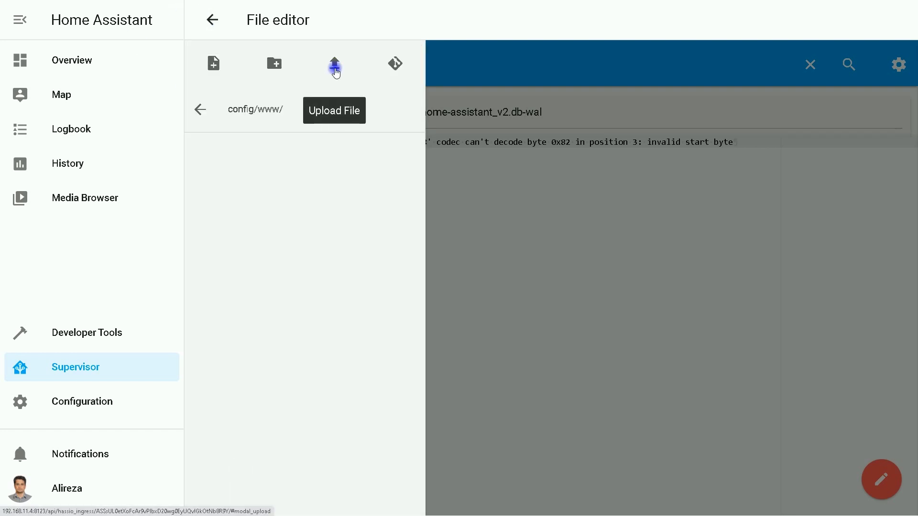
{"action": "left_click", "coordinate": [334, 71]}
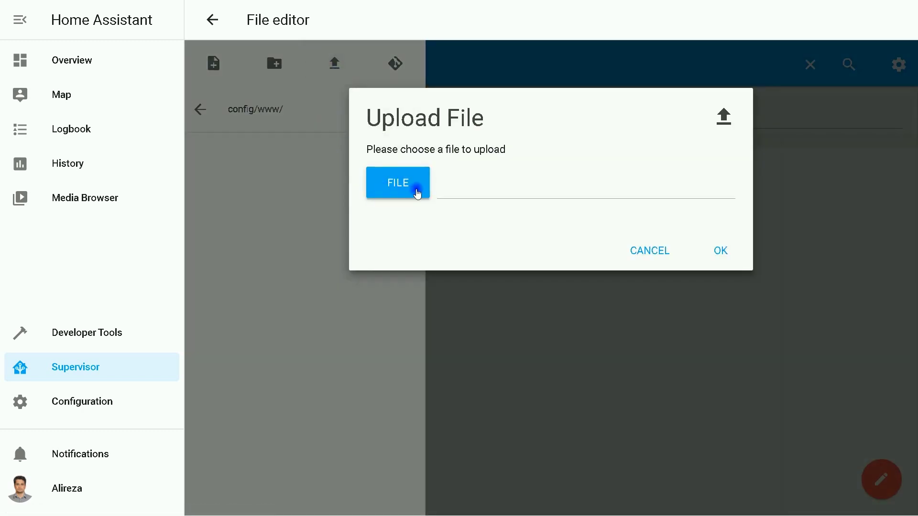
{"action": "left_click", "coordinate": [416, 191]}
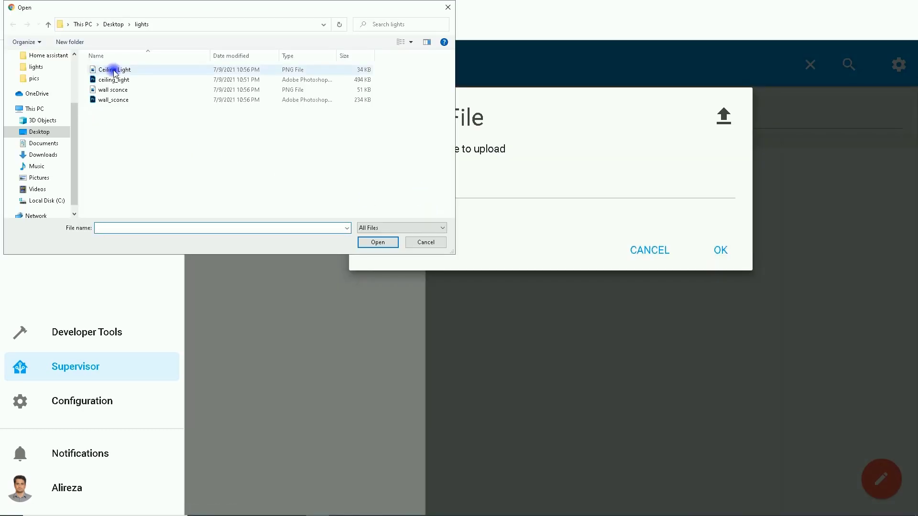
{"action": "left_click", "coordinate": [114, 74]}
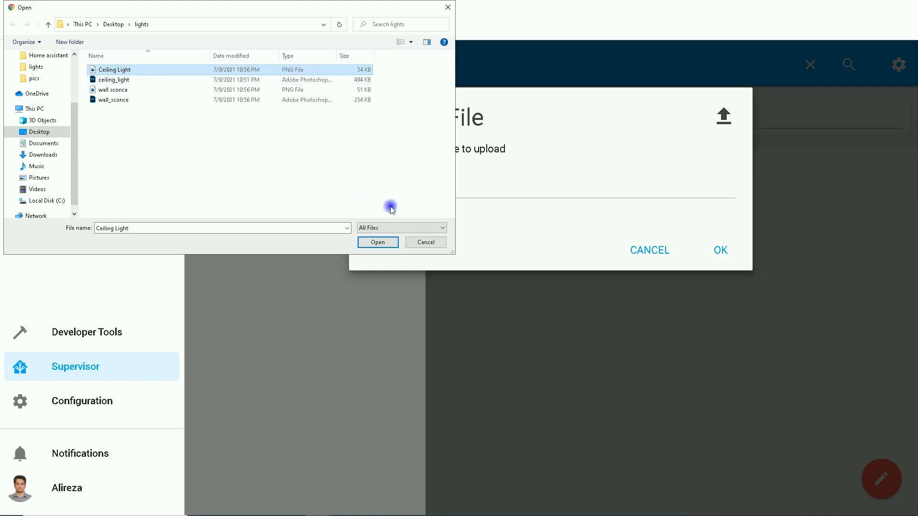
{"action": "left_click", "coordinate": [377, 242]}
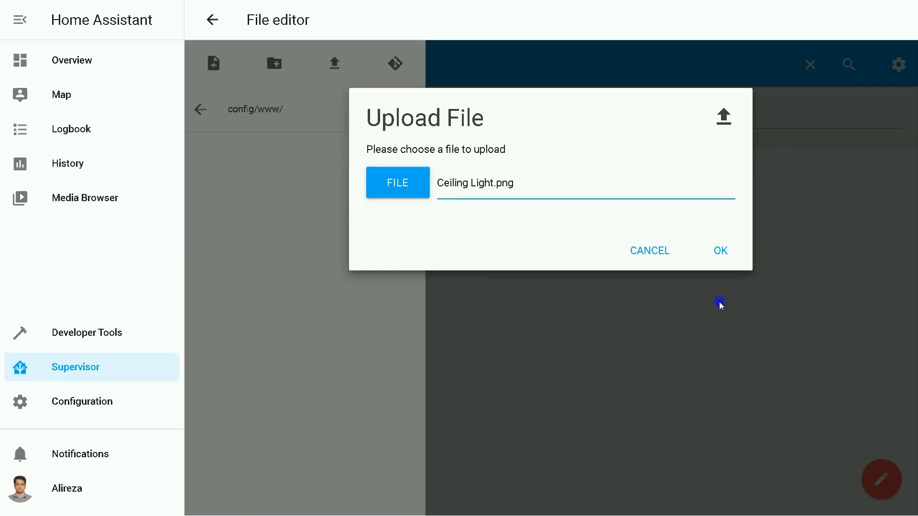
{"action": "left_click", "coordinate": [720, 252]}
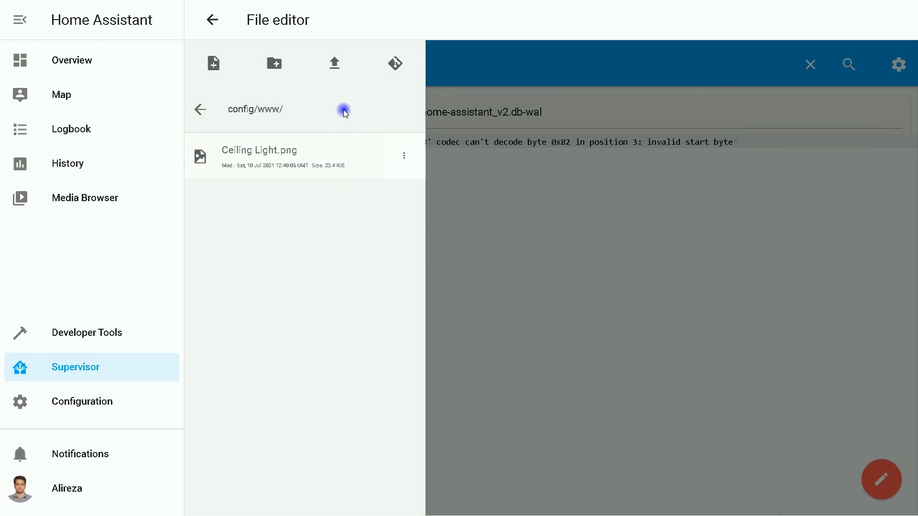
- Upload wall sconce.png into /config/www and go back to the Overview dashboard
{"action": "left_click", "coordinate": [335, 63]}
{"action": "left_click", "coordinate": [410, 185]}
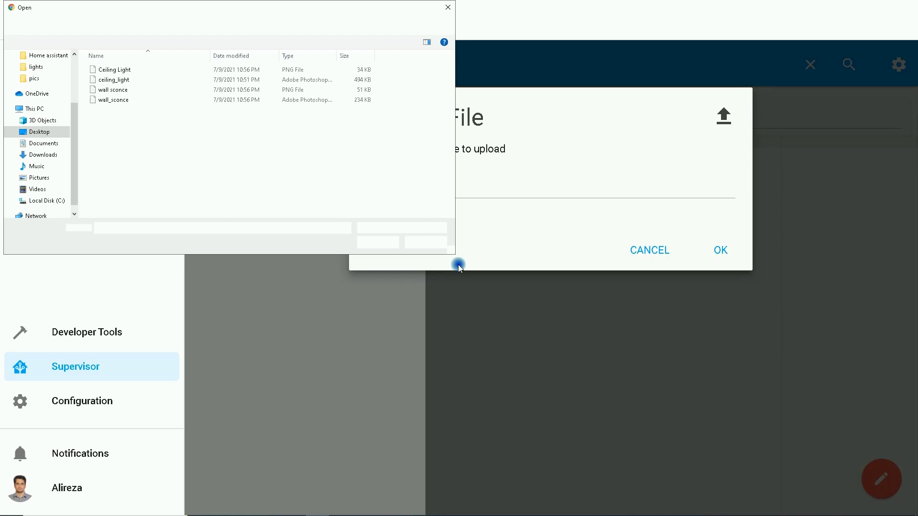
{"action": "left_click", "coordinate": [105, 90]}
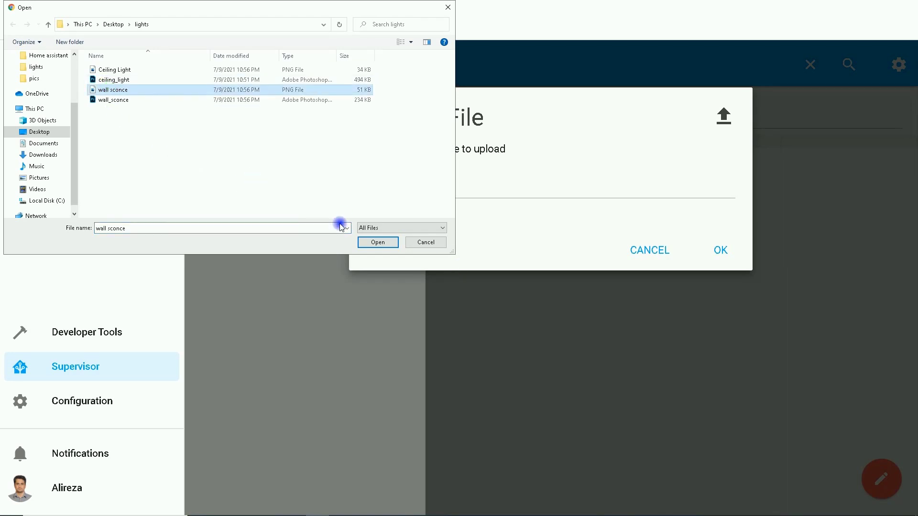
{"action": "left_click", "coordinate": [385, 245]}
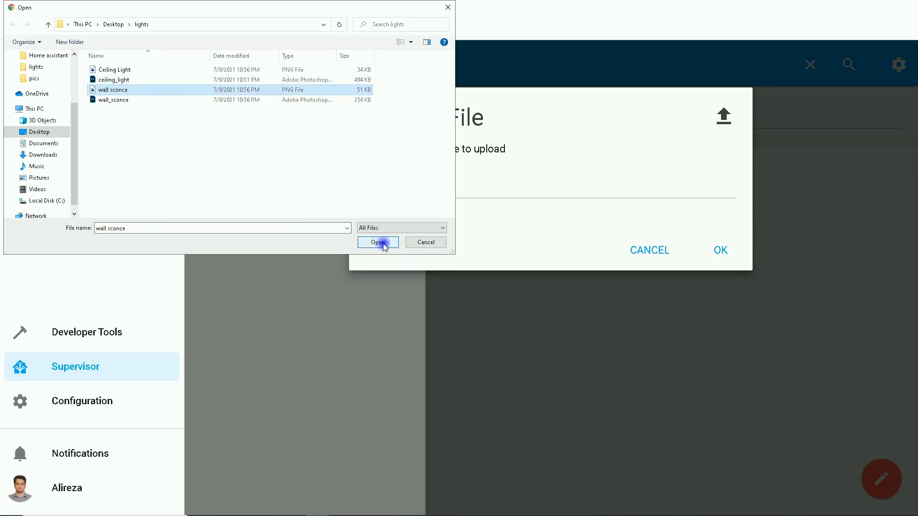
{"action": "left_click", "coordinate": [720, 253]}
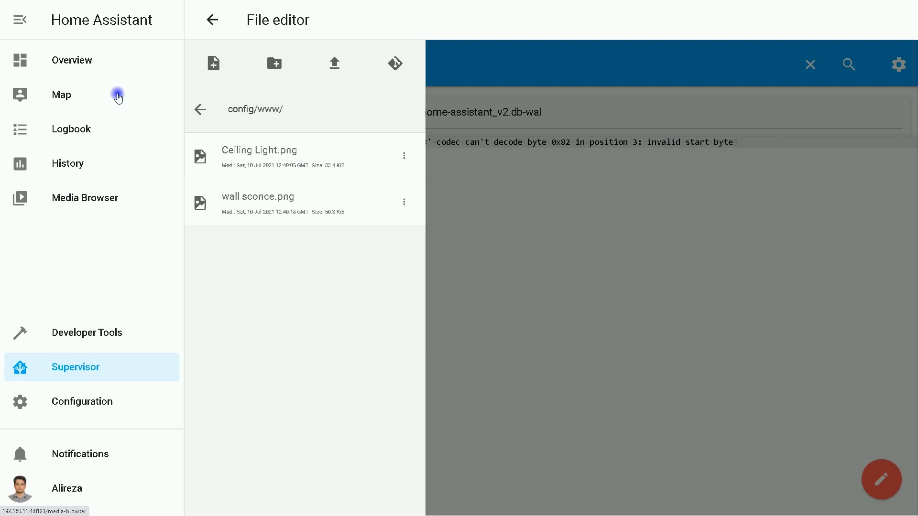
{"action": "left_click", "coordinate": [56, 59]}
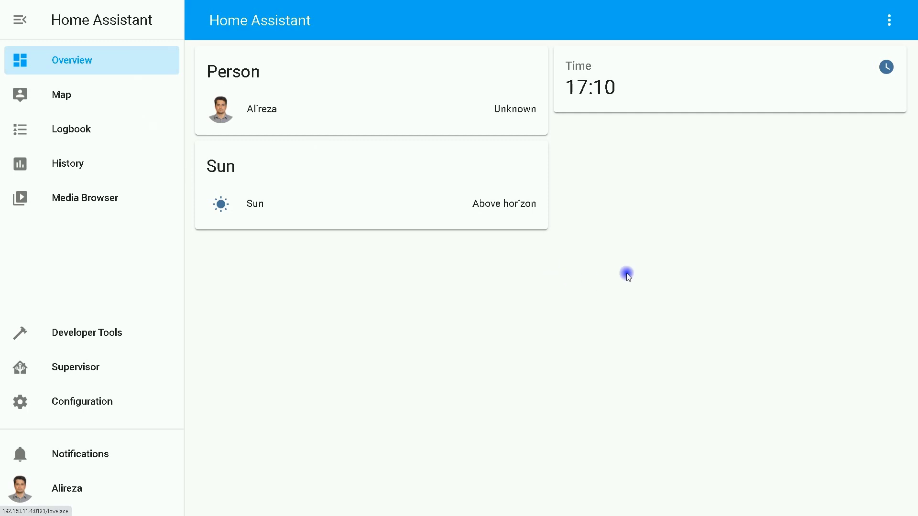
- Put the dashboard in edit mode and add a Picture Entity card
{"action": "left_click", "coordinate": [888, 20]}
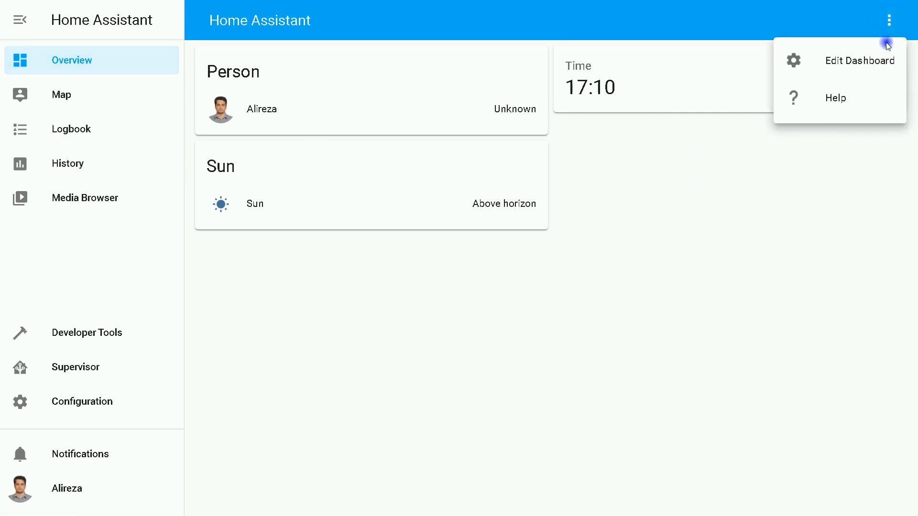
{"action": "left_click", "coordinate": [875, 60]}
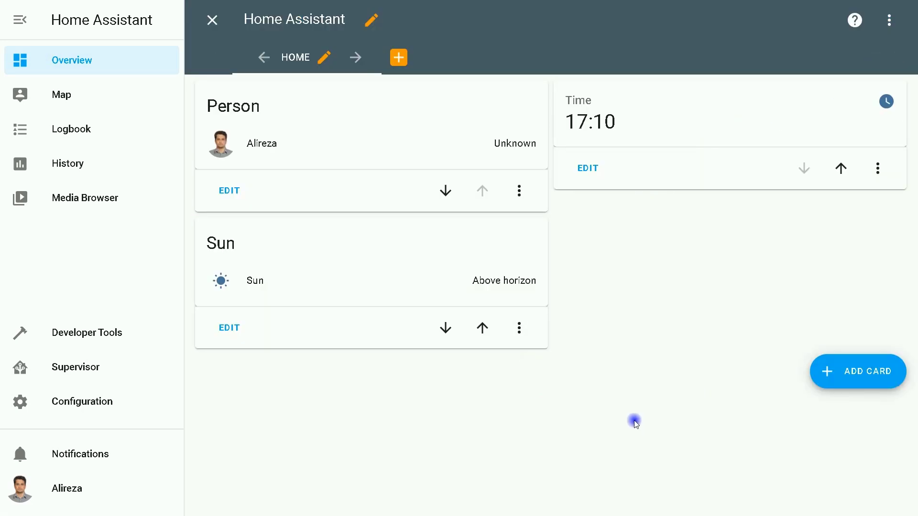
{"action": "left_click", "coordinate": [866, 376]}
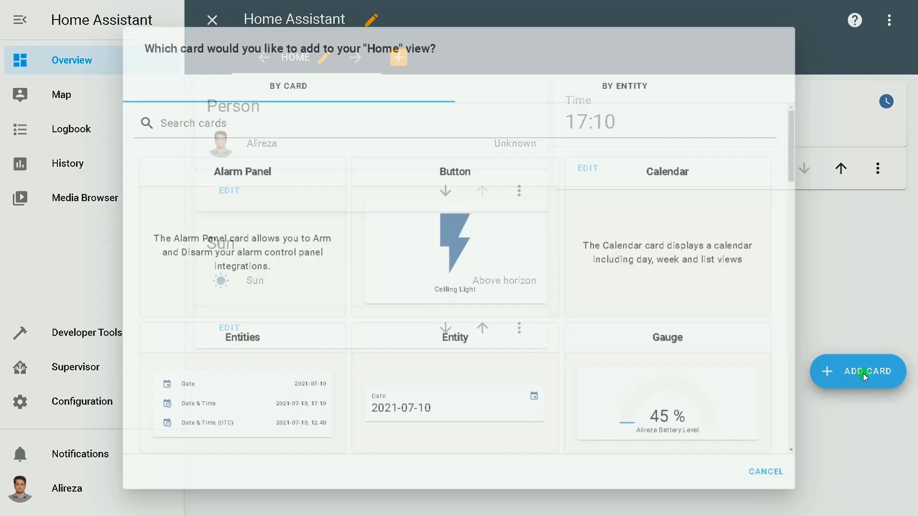
{"action": "scroll", "coordinate": [604, 340], "scroll_direction": "down", "scroll_amount": 5}
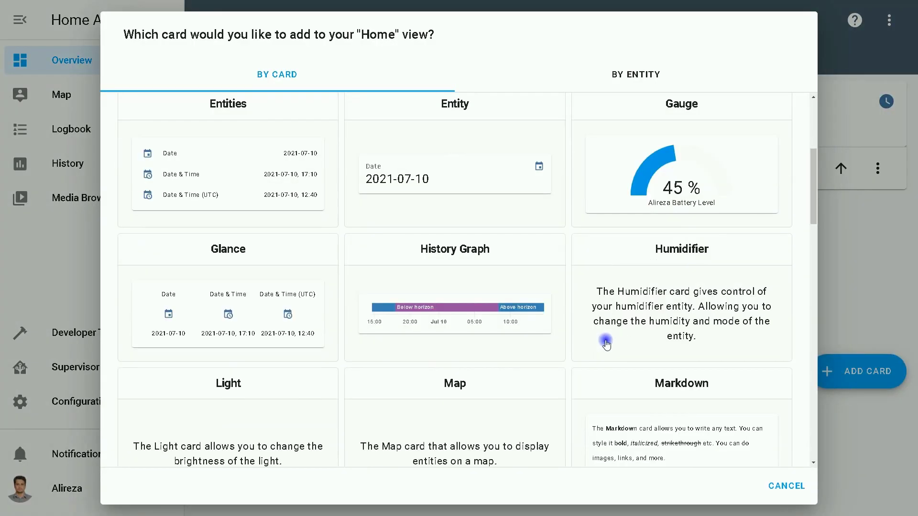
{"action": "scroll", "coordinate": [606, 344], "scroll_direction": "down", "scroll_amount": 10}
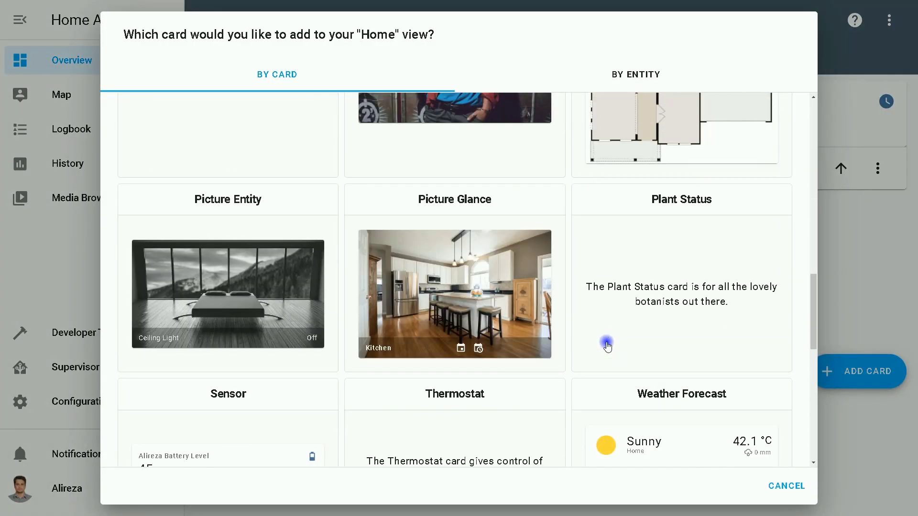
{"action": "left_click", "coordinate": [218, 277]}
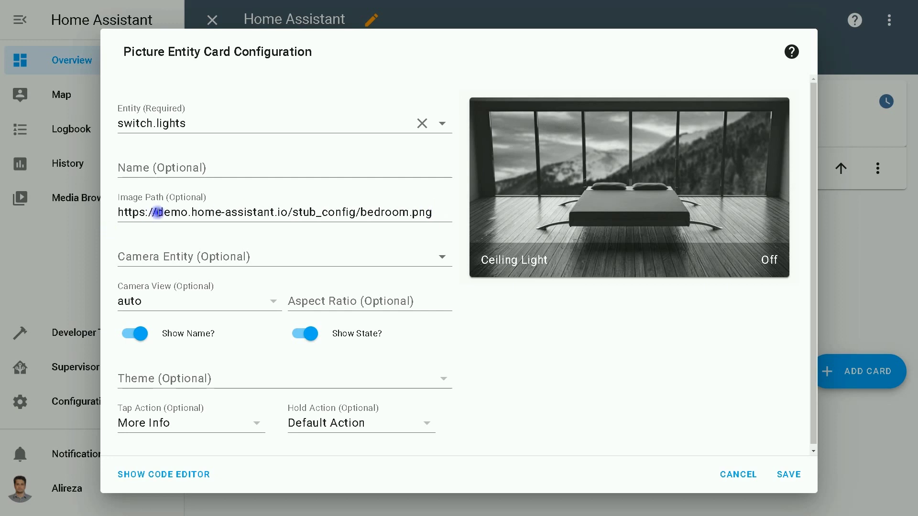
- Replace the demo image path with local/Ceiling Light.png
{"action": "left_click", "coordinate": [436, 214]}
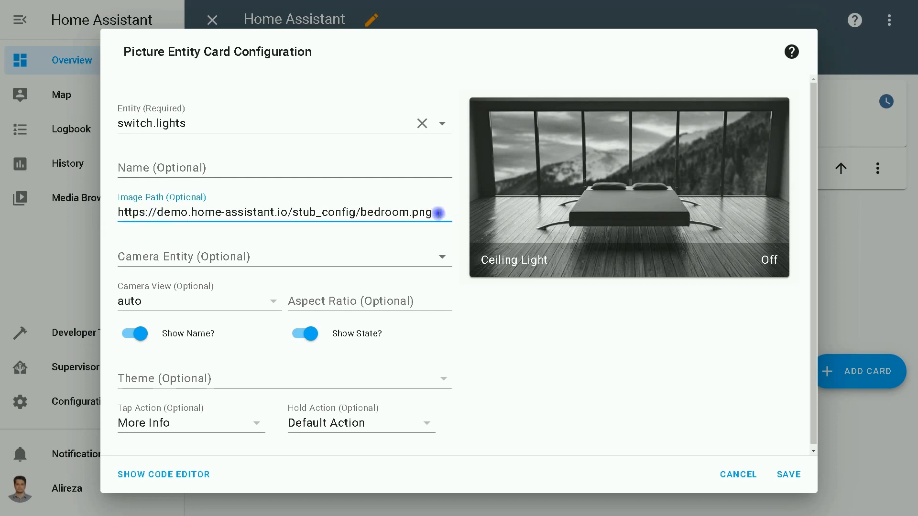
{"action": "left_click_drag", "start_coordinate": [412, 213], "coordinate": [181, 212]}
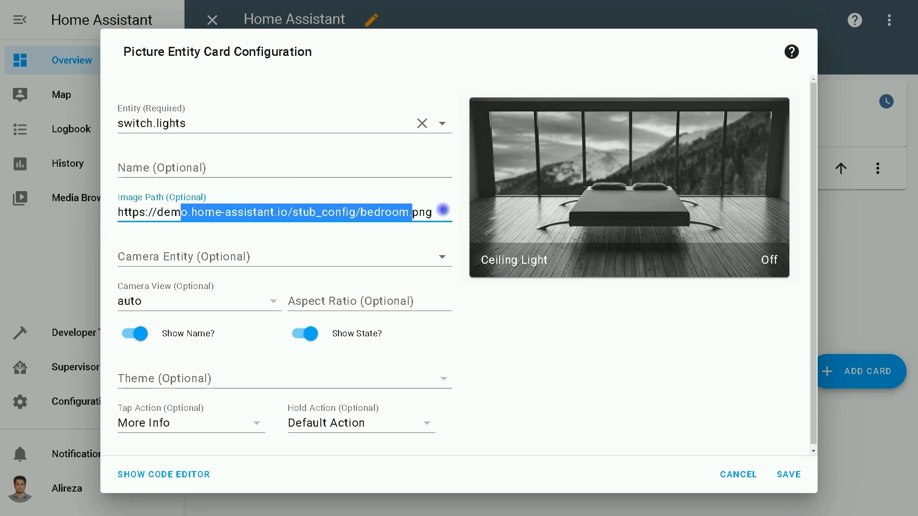
{"action": "left_click_drag", "start_coordinate": [444, 211], "coordinate": [113, 205]}
{"action": "key", "text": "BackSpace"}
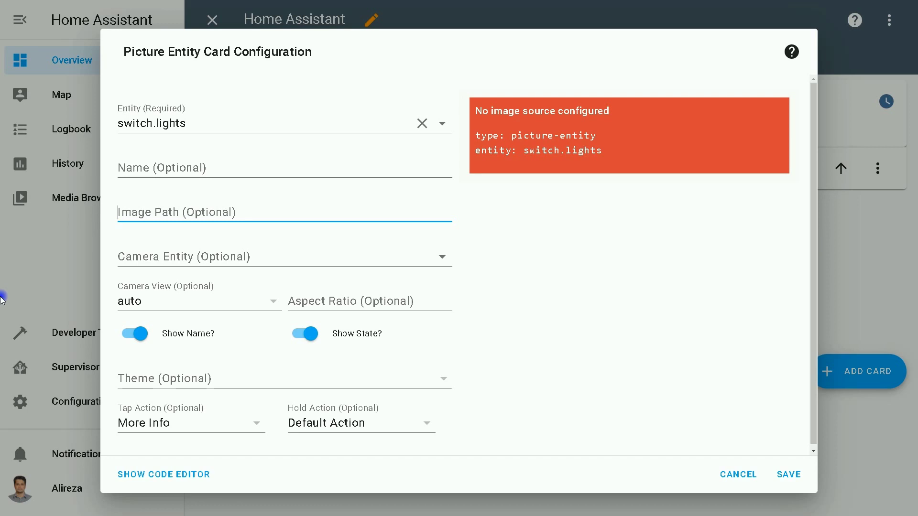
{"action": "type", "text": "local/Ceiling Light.pn"}
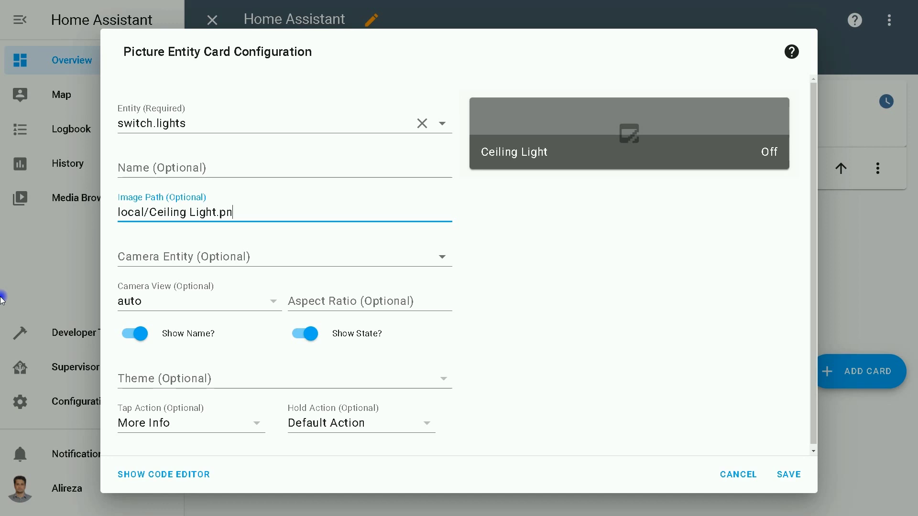
{"action": "type", "text": "g"}
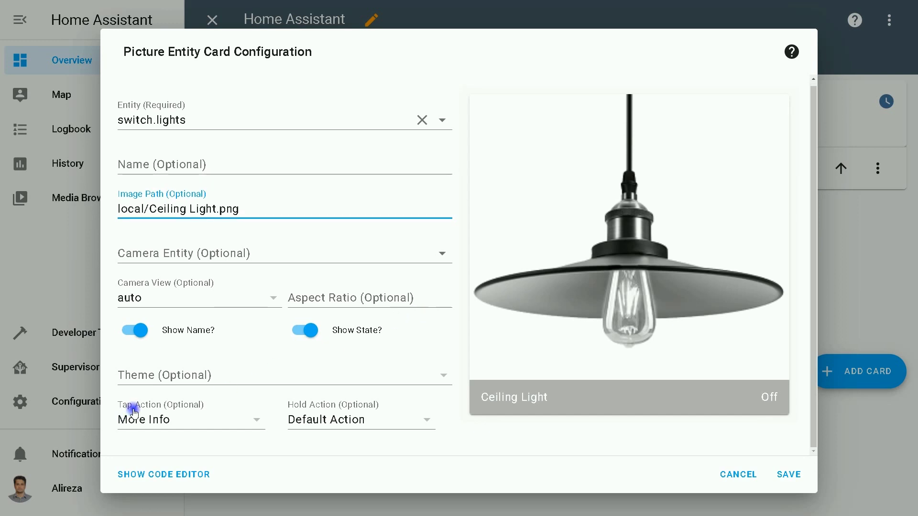
- Set the card's Tap Action to Call Service with the Switch: Toggle service
{"action": "left_click", "coordinate": [206, 420]}
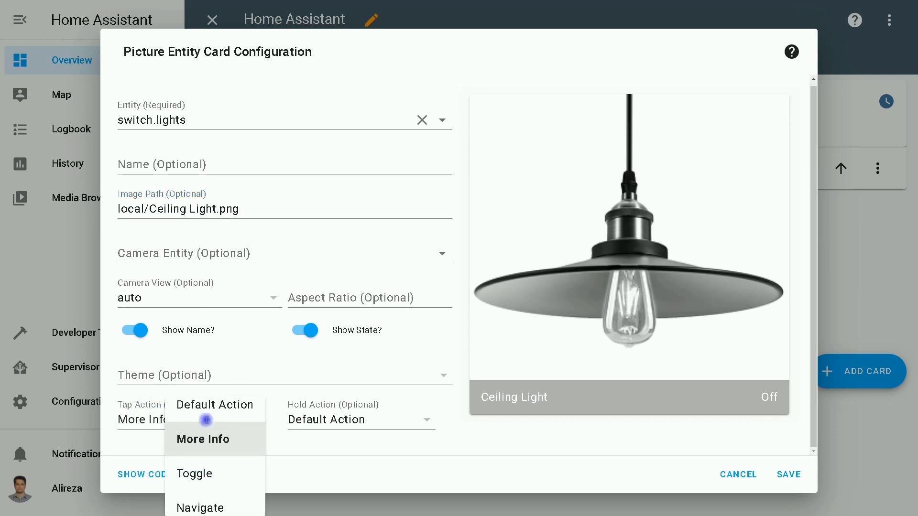
{"action": "scroll", "coordinate": [210, 467], "scroll_direction": "down", "scroll_amount": 2}
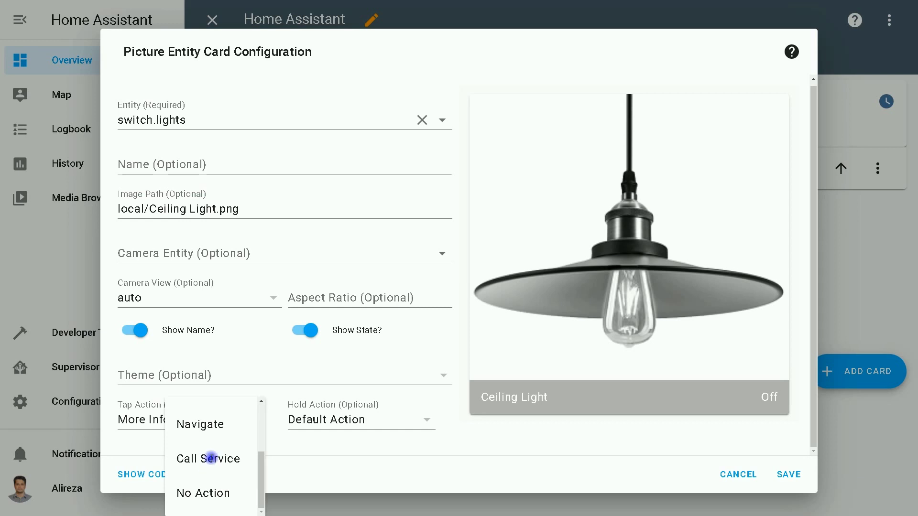
{"action": "left_click", "coordinate": [210, 459]}
{"action": "scroll", "coordinate": [281, 390], "scroll_direction": "down", "scroll_amount": 2}
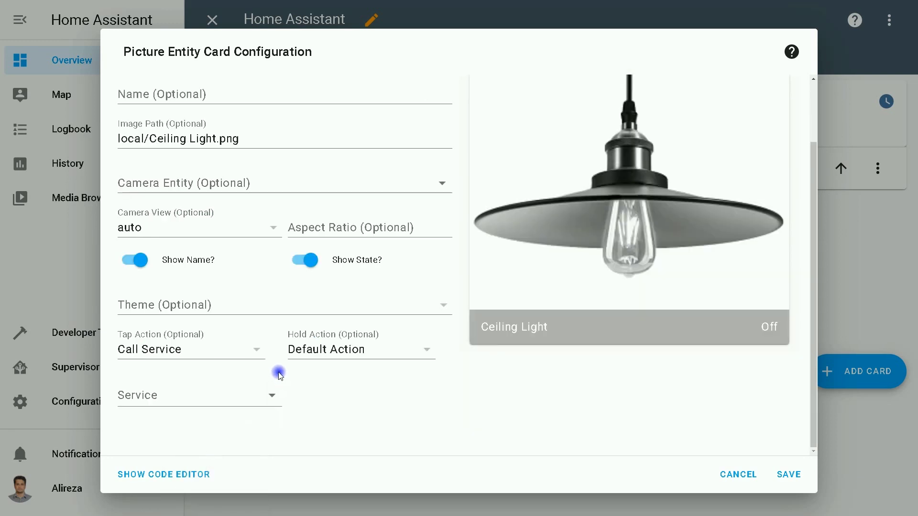
{"action": "left_click", "coordinate": [182, 401]}
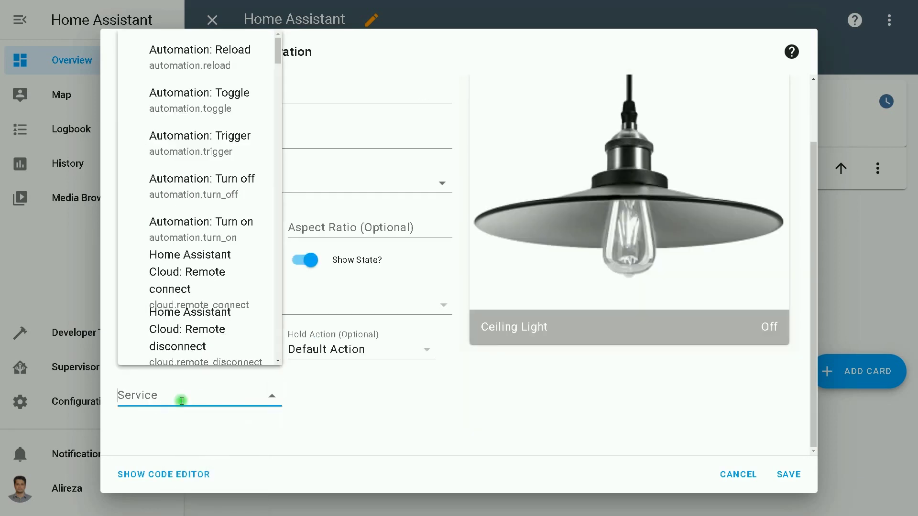
{"action": "left_click_drag", "start_coordinate": [278, 50], "coordinate": [286, 297]}
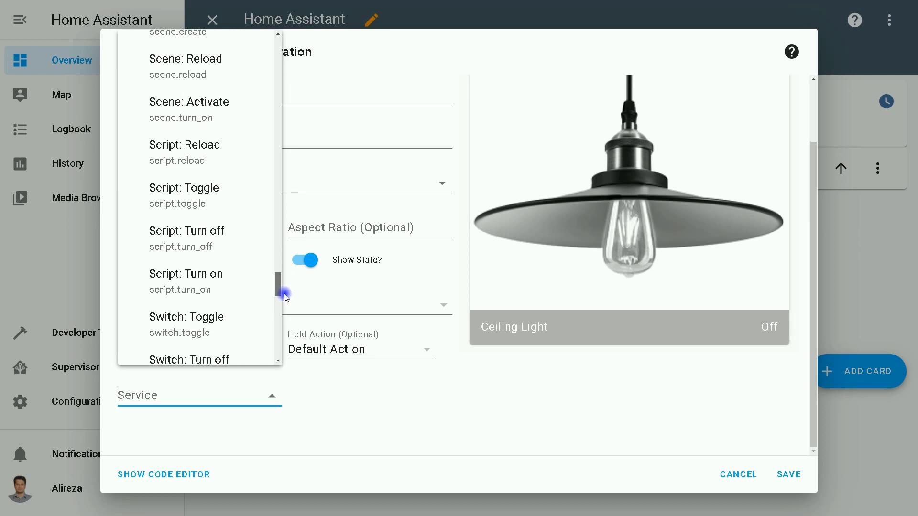
{"action": "left_click_drag", "start_coordinate": [286, 297], "coordinate": [283, 302]}
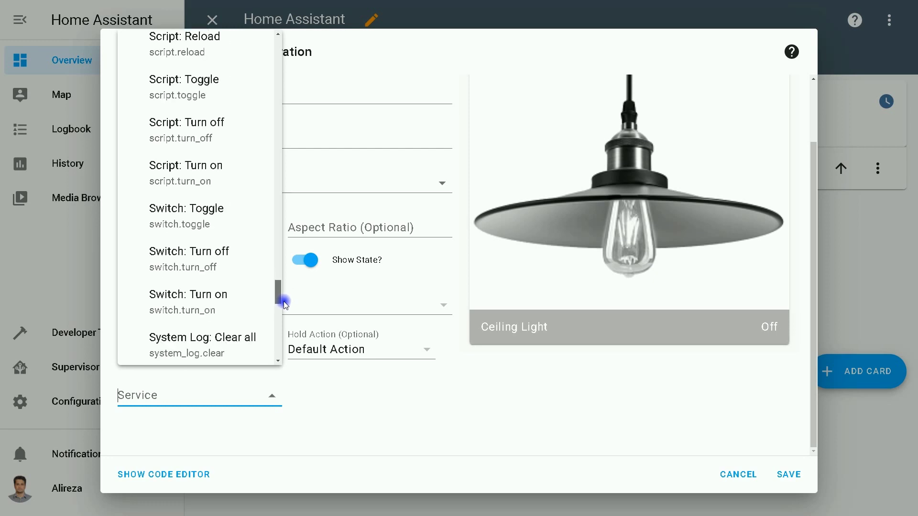
{"action": "left_click", "coordinate": [194, 216]}
- Target the Ceiling Light entity and save the card
{"action": "scroll", "coordinate": [393, 366], "scroll_direction": "down", "scroll_amount": 3}
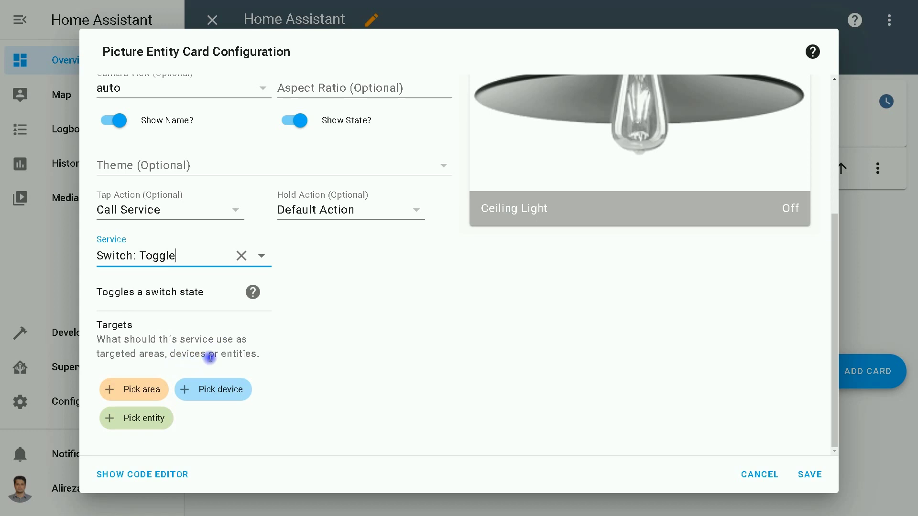
{"action": "left_click", "coordinate": [141, 421]}
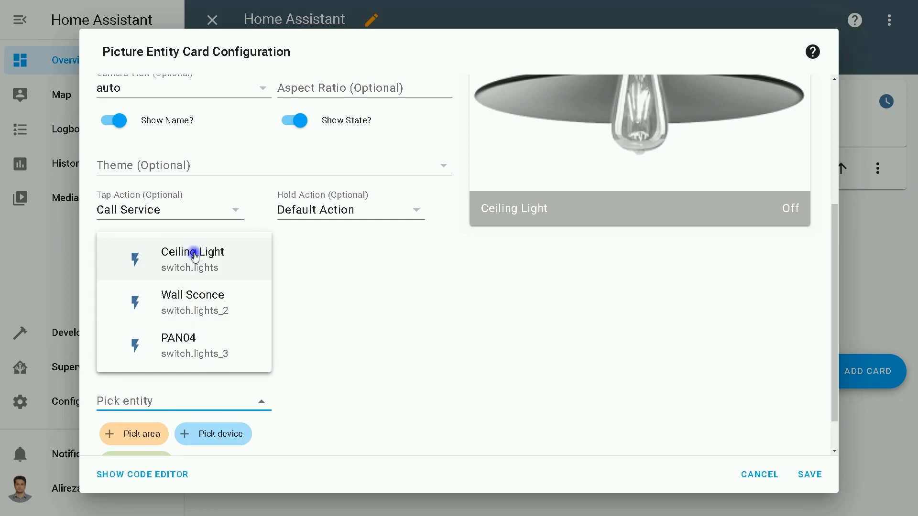
{"action": "left_click", "coordinate": [195, 257]}
{"action": "scroll", "coordinate": [434, 380], "scroll_direction": "down", "scroll_amount": 1}
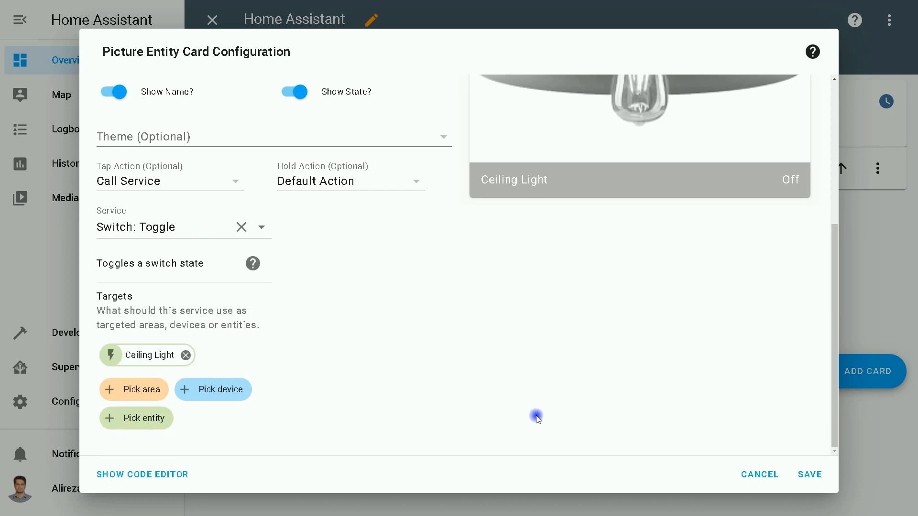
{"action": "left_click", "coordinate": [814, 477]}
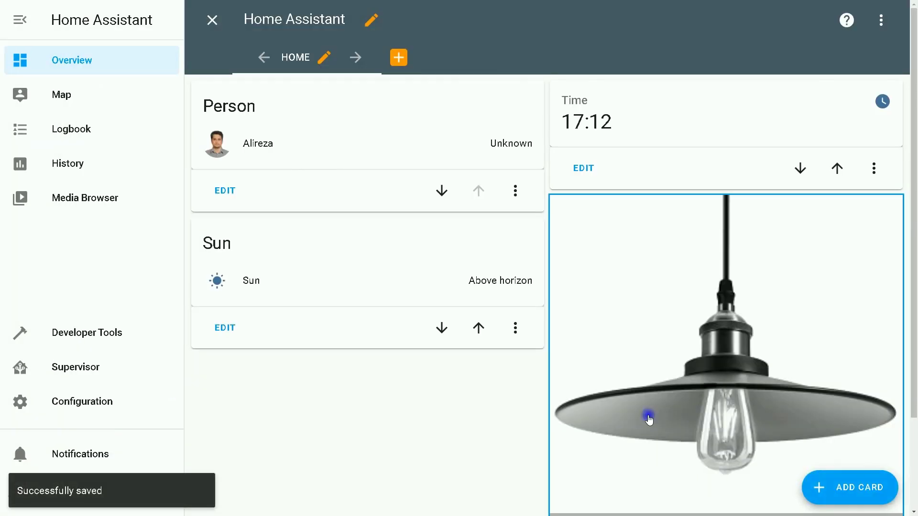
- Tap the Ceiling Light picture card repeatedly to toggle it On and Off, leaving it Off
{"action": "scroll", "coordinate": [683, 375], "scroll_direction": "down", "scroll_amount": 3}
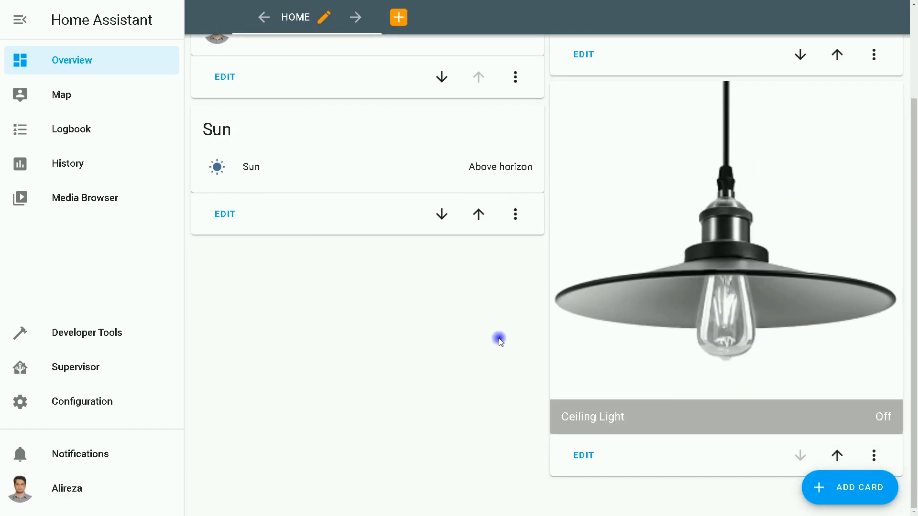
{"action": "left_click", "coordinate": [729, 199]}
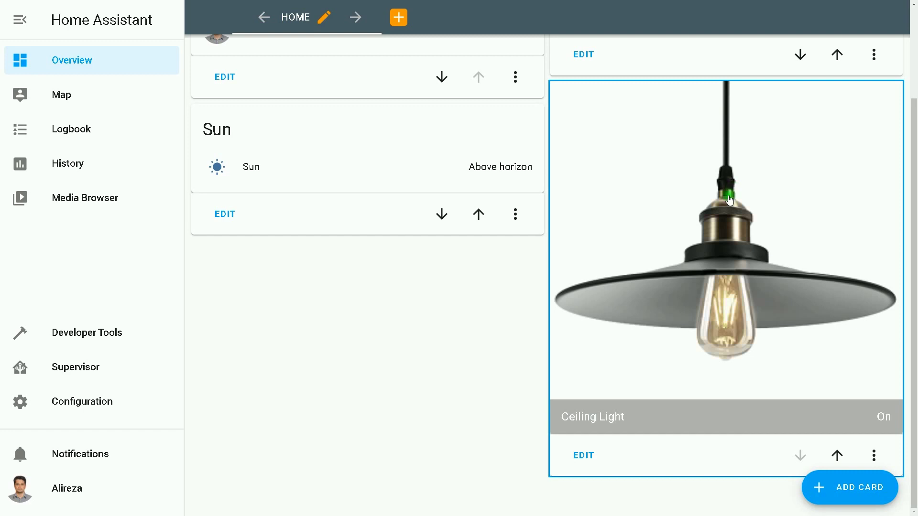
{"action": "left_click", "coordinate": [733, 193]}
{"action": "left_click", "coordinate": [727, 225]}
{"action": "left_click", "coordinate": [737, 236]}
{"action": "left_click", "coordinate": [733, 226]}
{"action": "left_click", "coordinate": [733, 211]}
{"action": "left_click", "coordinate": [731, 223]}
{"action": "left_click", "coordinate": [718, 300]}
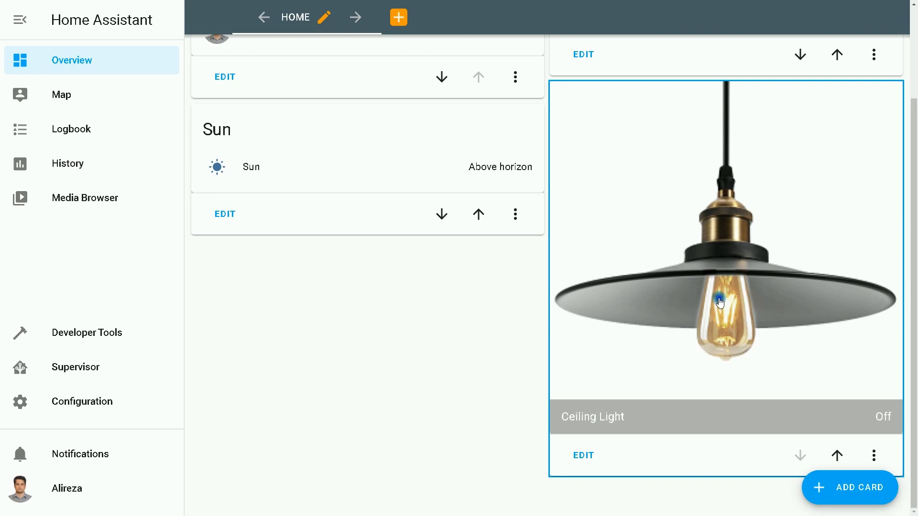
{"action": "left_click", "coordinate": [859, 393]}
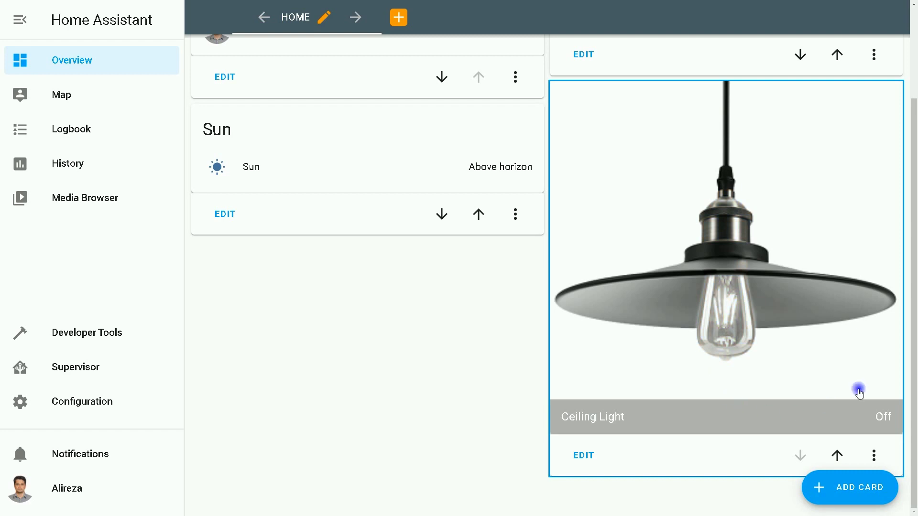
{"action": "left_click", "coordinate": [857, 480]}
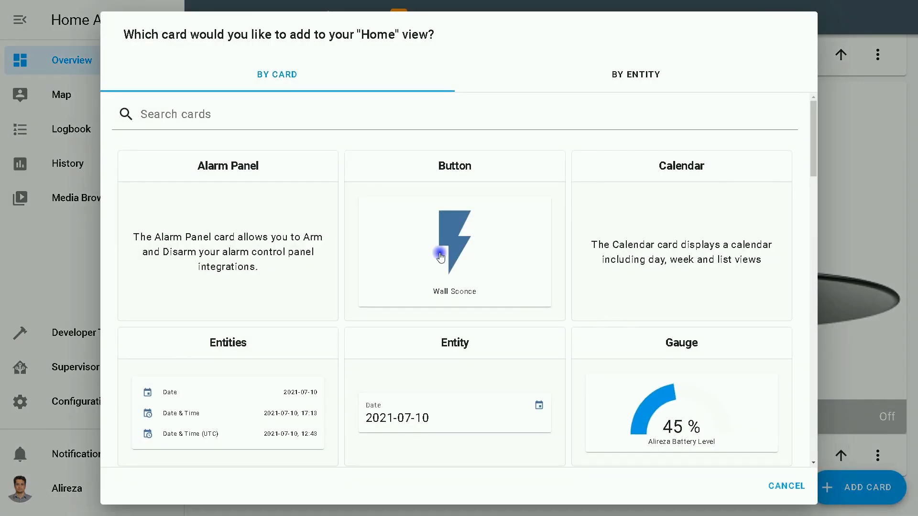
- Add a Picture Entity card for switch.lights_2 with image path local/Wall Sconce
{"action": "scroll", "coordinate": [416, 255], "scroll_direction": "down", "scroll_amount": 6}
{"action": "scroll", "coordinate": [419, 252], "scroll_direction": "down", "scroll_amount": 10}
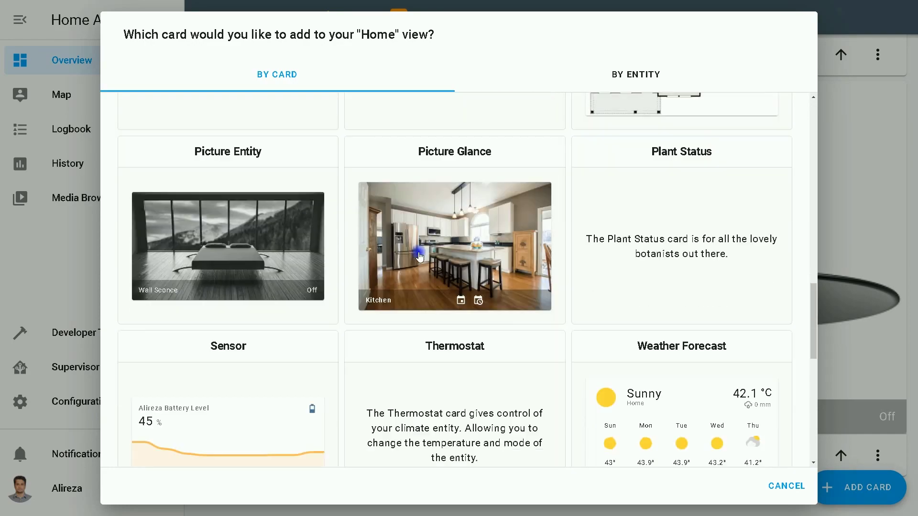
{"action": "left_click", "coordinate": [228, 200]}
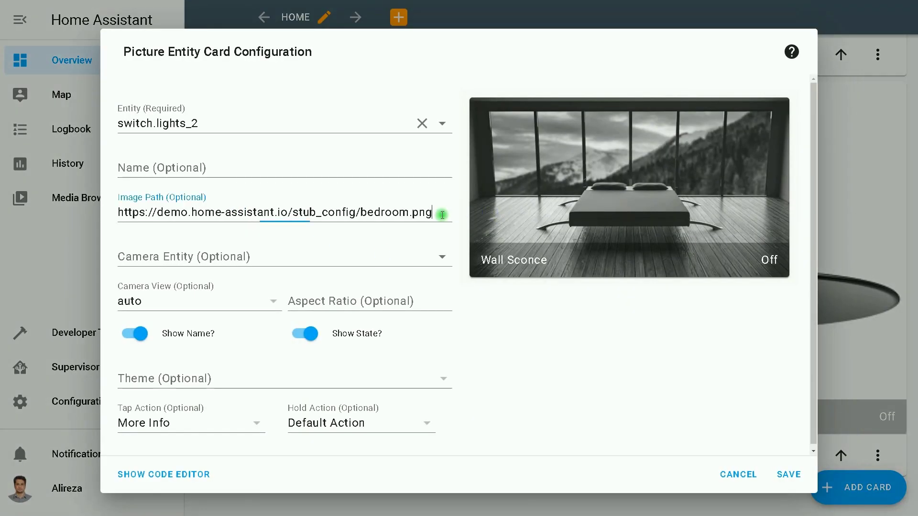
{"action": "left_click_drag", "start_coordinate": [443, 212], "coordinate": [94, 202]}
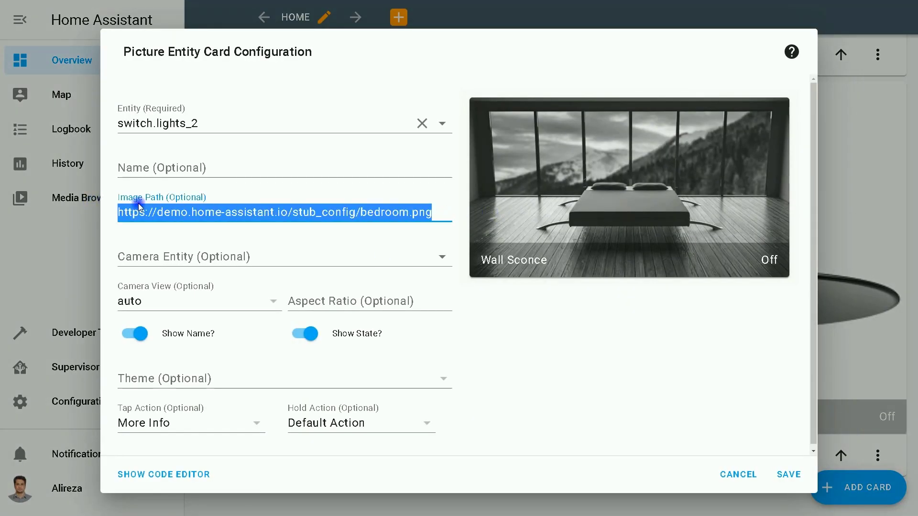
{"action": "key", "text": "BackSpace"}
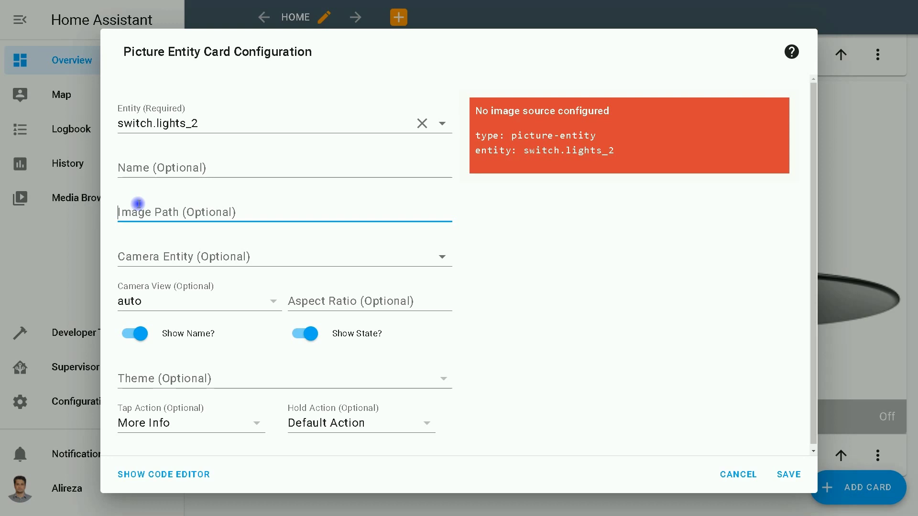
{"action": "type", "text": "local/Wall Sco"}
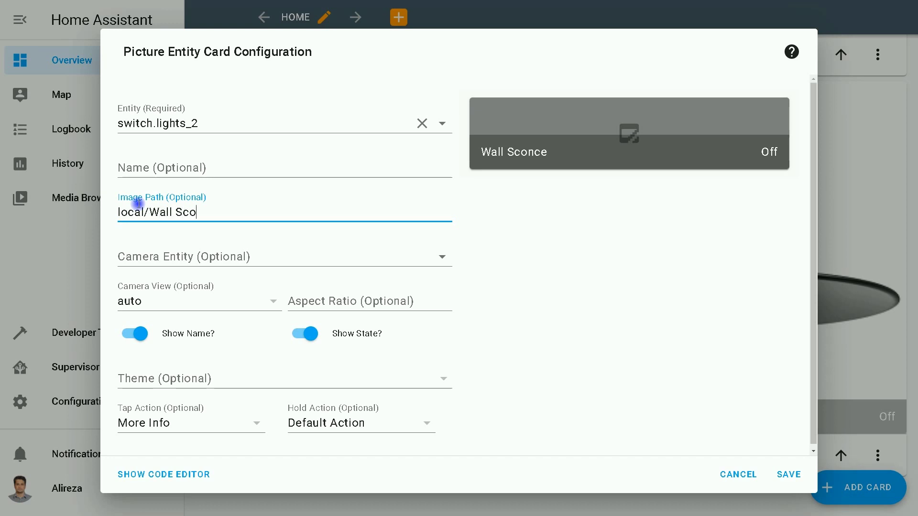
{"action": "type", "text": "e"}
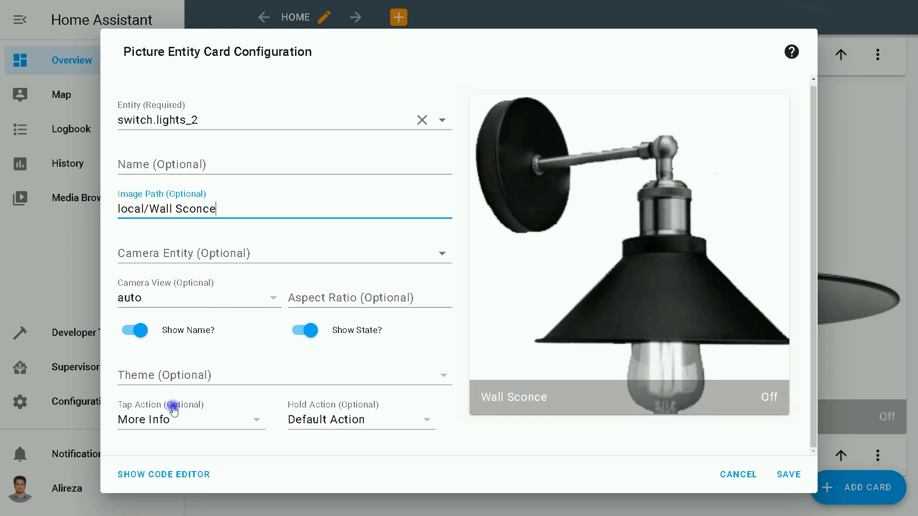
- Set the Wall Sconce card's Tap Action to Call Service with Switch: Toggle
{"action": "left_click", "coordinate": [185, 419]}
{"action": "scroll", "coordinate": [235, 429], "scroll_direction": "down", "scroll_amount": 3}
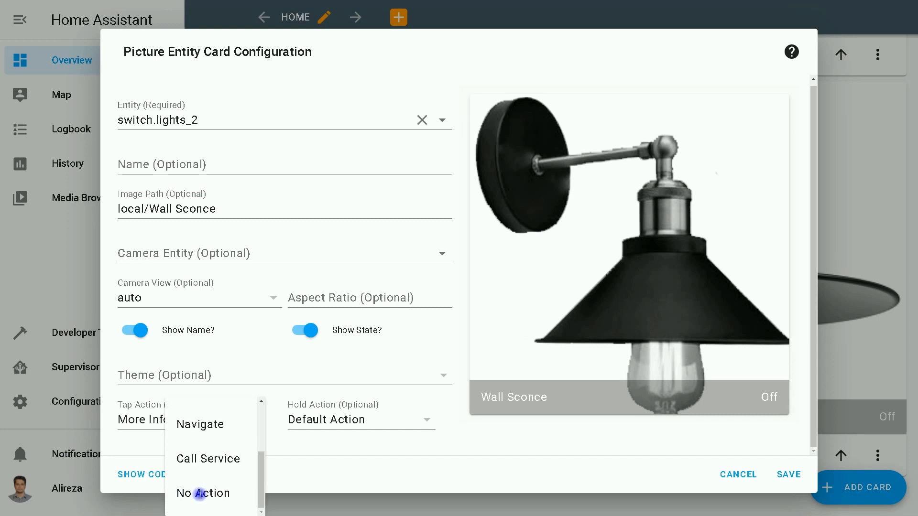
{"action": "left_click", "coordinate": [206, 460]}
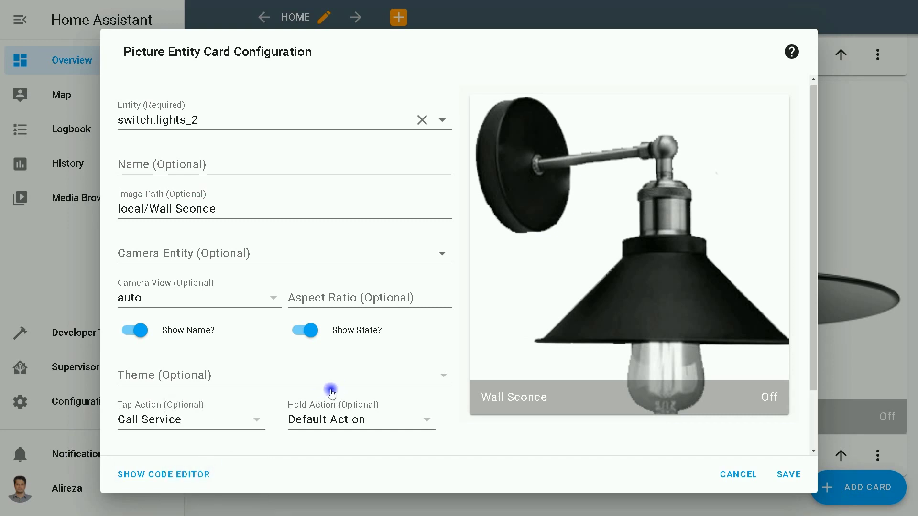
{"action": "scroll", "coordinate": [332, 395], "scroll_direction": "down", "scroll_amount": 2}
{"action": "left_click", "coordinate": [206, 397]}
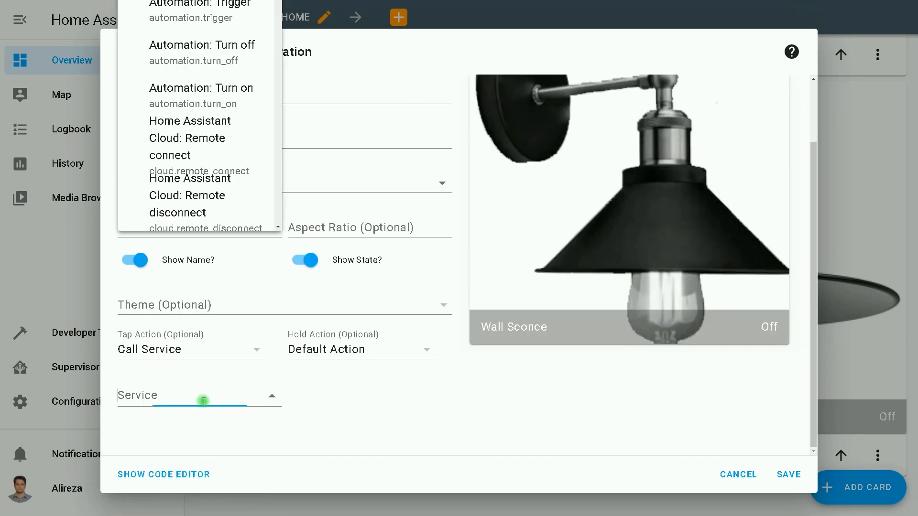
{"action": "scroll", "coordinate": [221, 199], "scroll_direction": "down", "scroll_amount": 6}
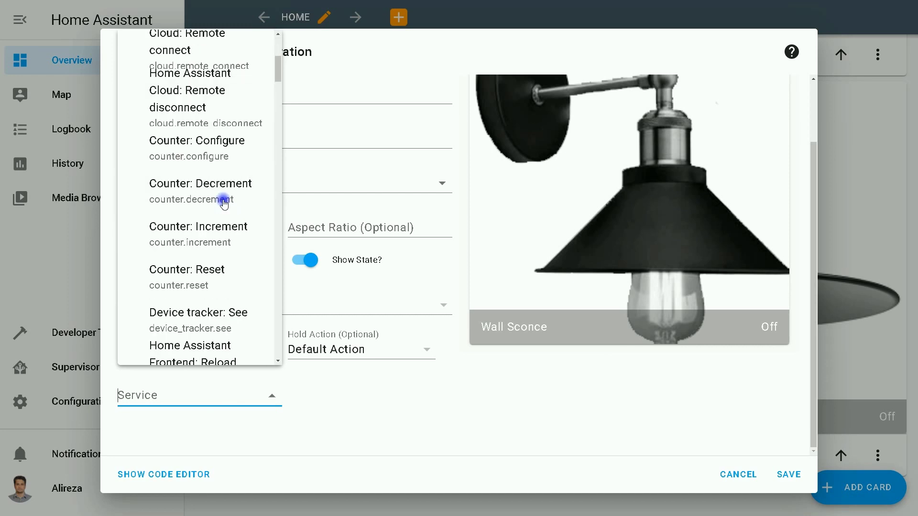
{"action": "left_click_drag", "start_coordinate": [277, 88], "coordinate": [272, 292]}
{"action": "left_click", "coordinate": [195, 200]}
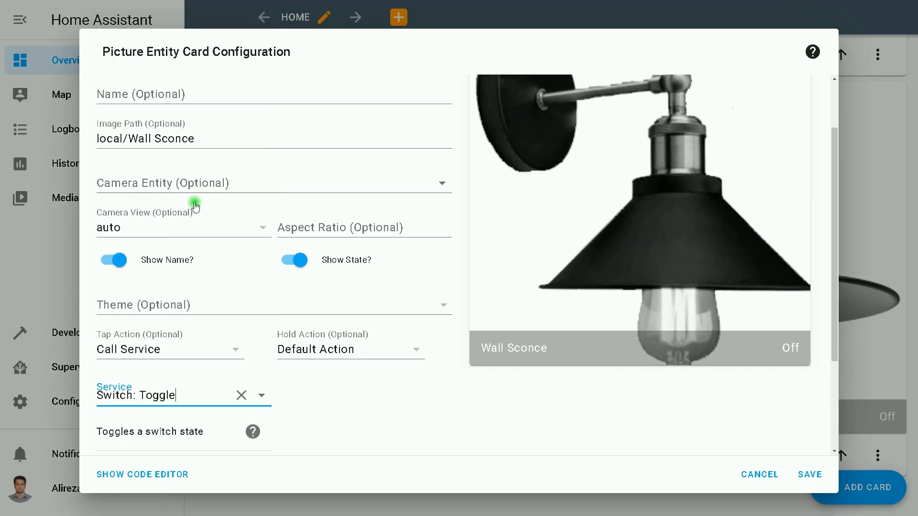
- Target the Wall Sconce entity, save the card and exit dashboard editing
{"action": "scroll", "coordinate": [297, 407], "scroll_direction": "down", "scroll_amount": 3}
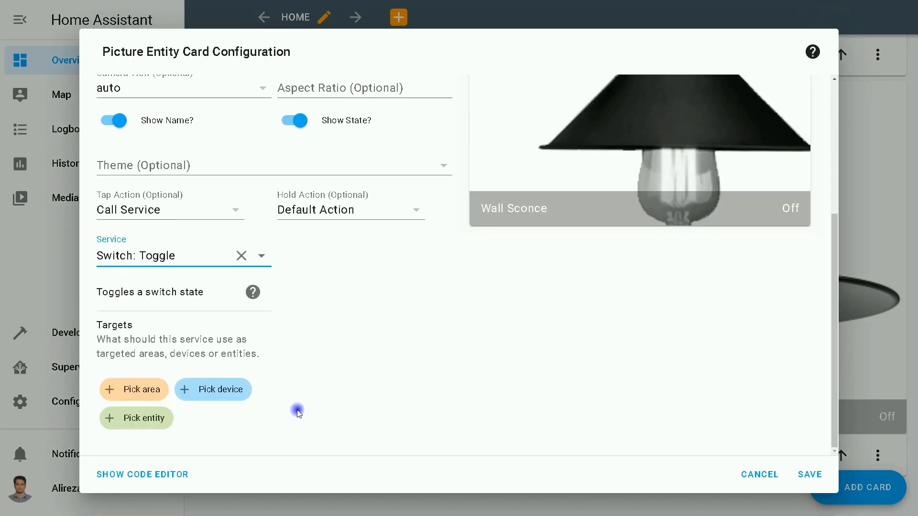
{"action": "left_click", "coordinate": [148, 426]}
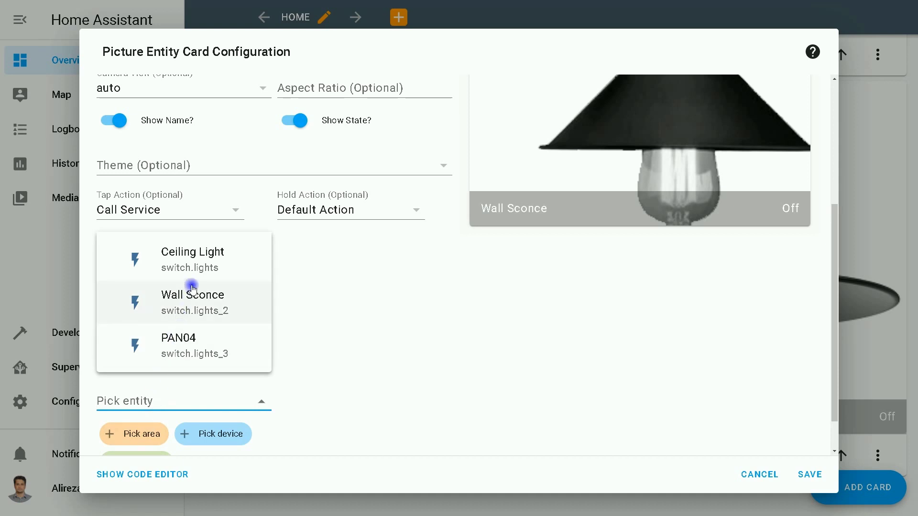
{"action": "left_click", "coordinate": [222, 300]}
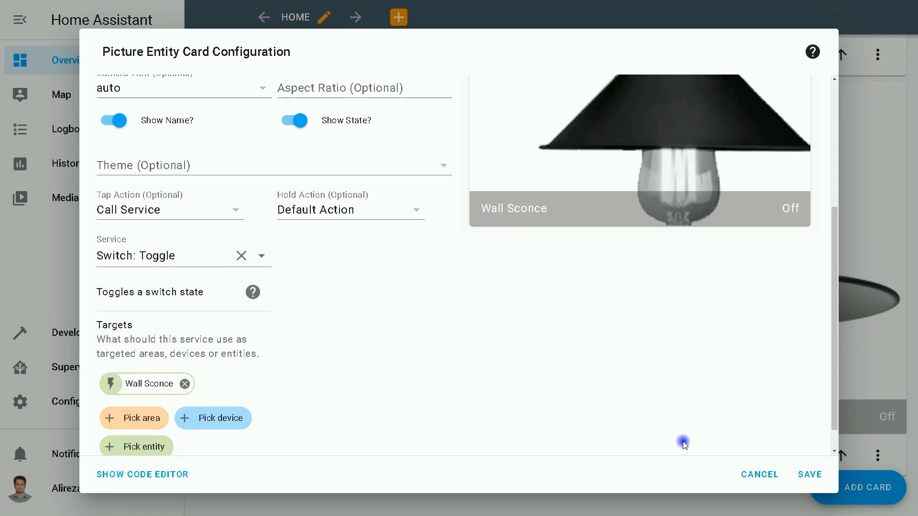
{"action": "left_click", "coordinate": [810, 476]}
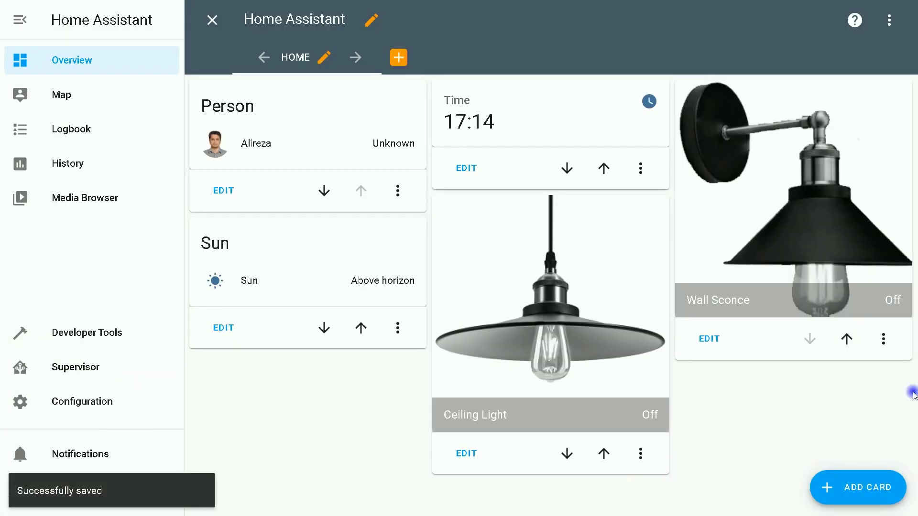
{"action": "left_click", "coordinate": [212, 21]}
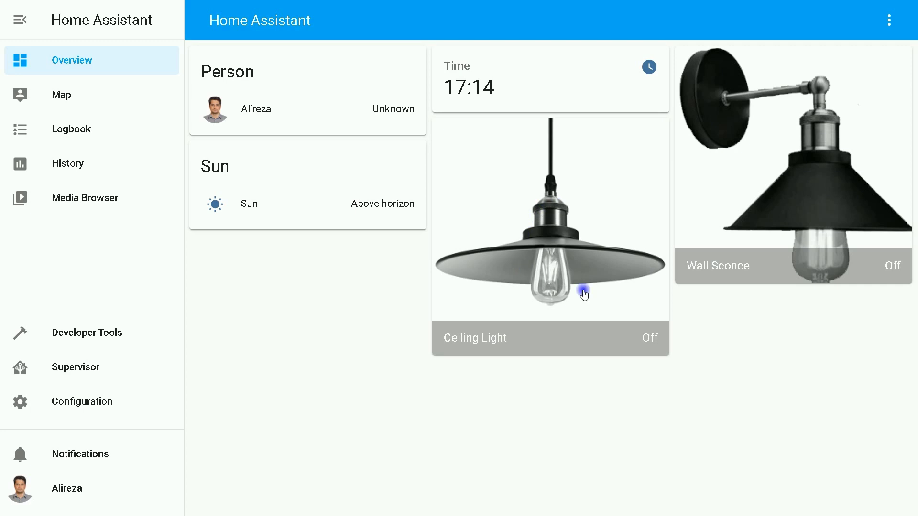
- Toggle the Wall Sconce card on, off, then back on so it reads On
{"action": "left_click", "coordinate": [832, 185]}
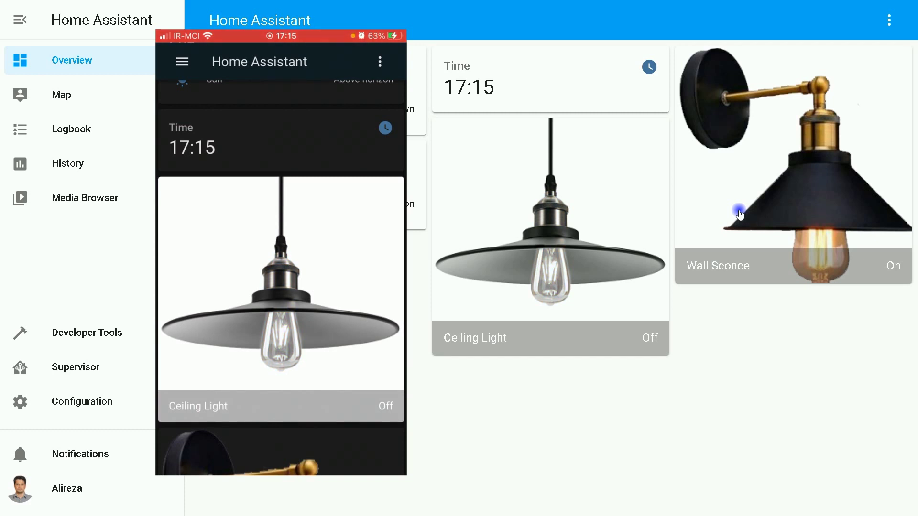
{"action": "left_click", "coordinate": [740, 214]}
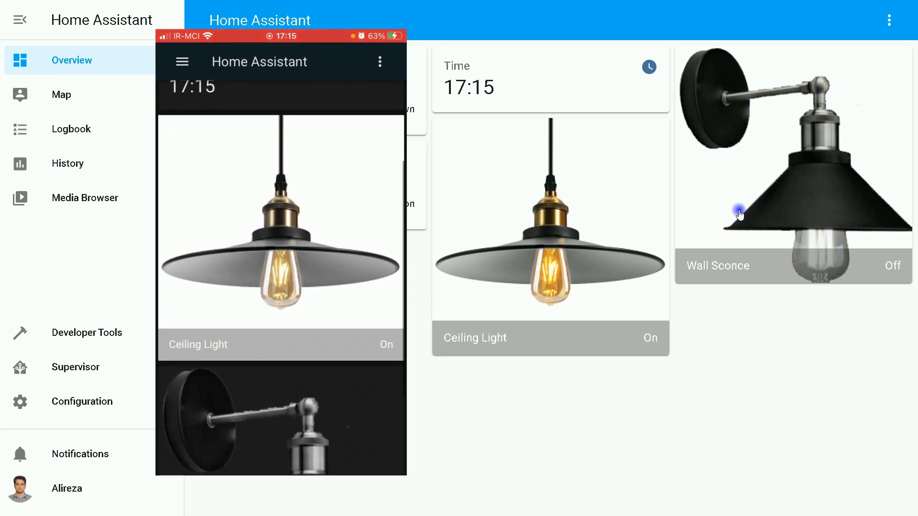
{"action": "left_click", "coordinate": [739, 214]}
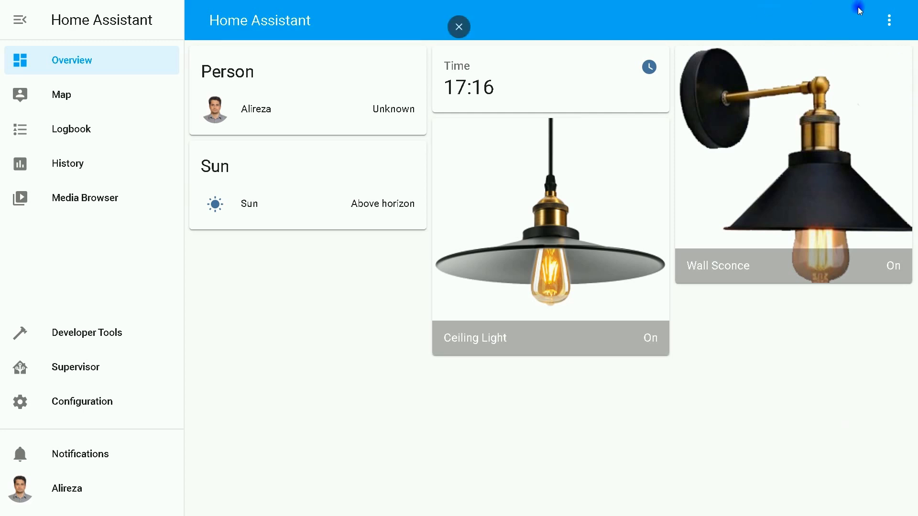
{"action": "left_click", "coordinate": [888, 20]}
- Enter edit mode, inspect the Ceiling Light card's Image Path, and cancel without saving
{"action": "left_click", "coordinate": [879, 50]}
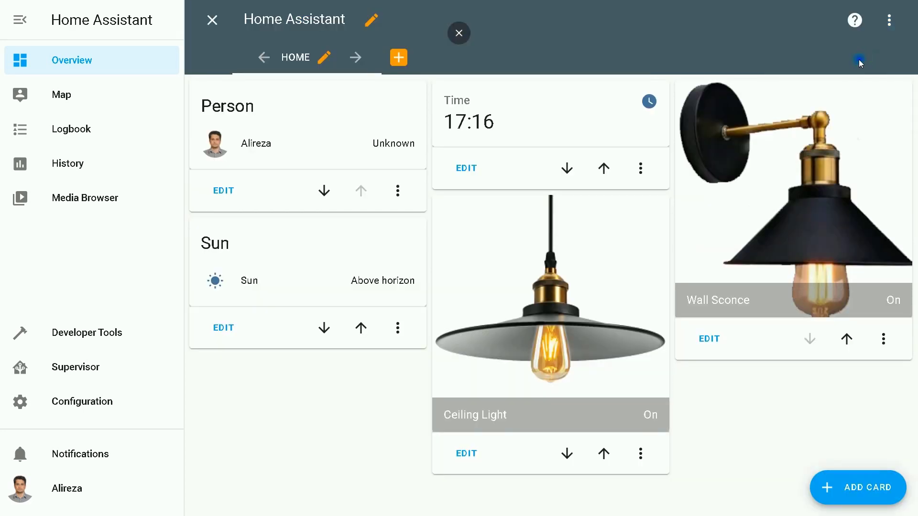
{"action": "left_click", "coordinate": [460, 455]}
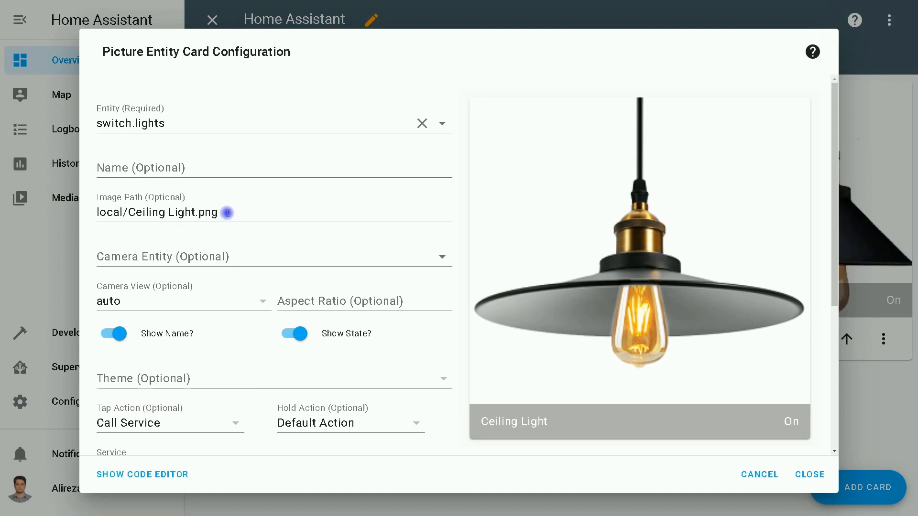
{"action": "mouse_move", "coordinate": [227, 213]}
{"action": "left_mouse_down"}
{"action": "mouse_move", "coordinate": [88, 211]}
{"action": "mouse_move", "coordinate": [238, 219]}
{"action": "left_mouse_up"}
{"action": "left_click", "coordinate": [99, 215]}
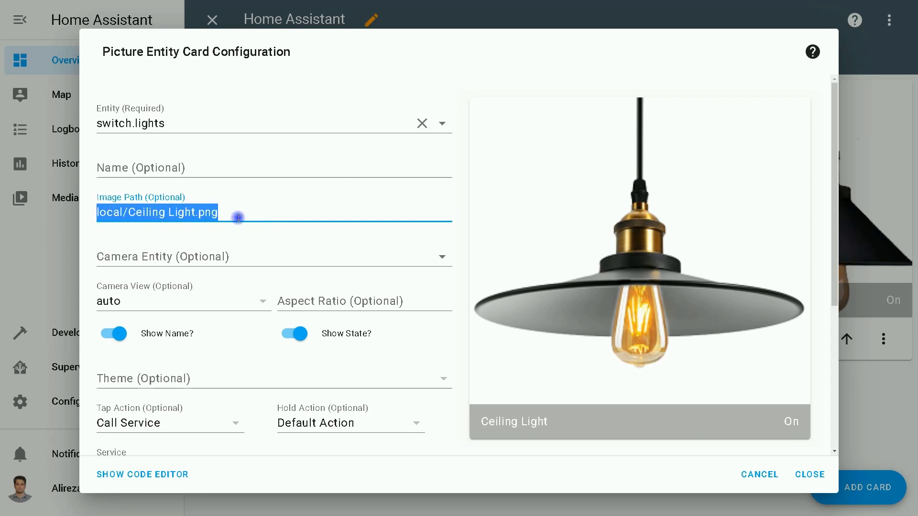
{"action": "left_click", "coordinate": [107, 212]}
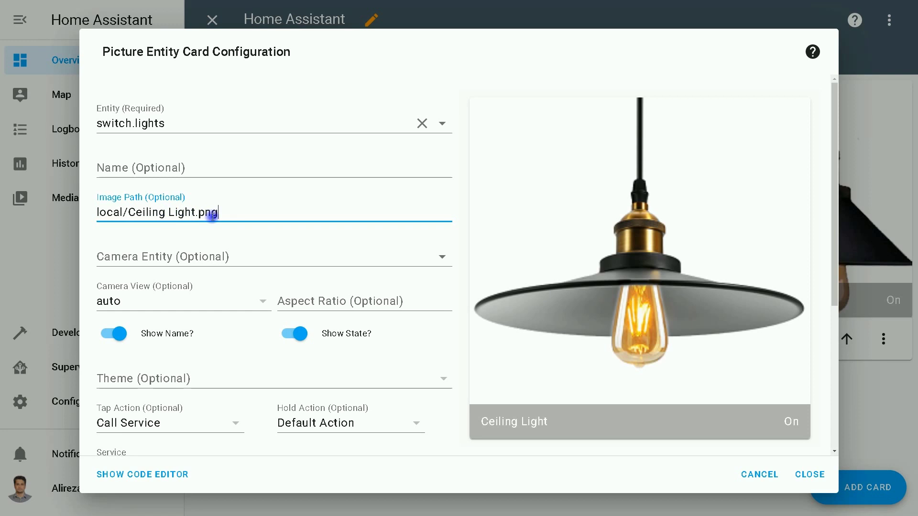
{"action": "left_click", "coordinate": [770, 477]}
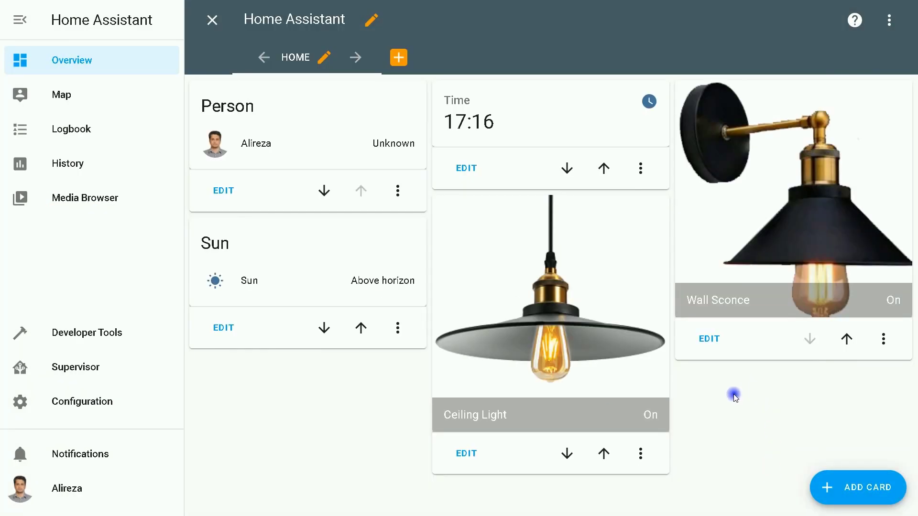